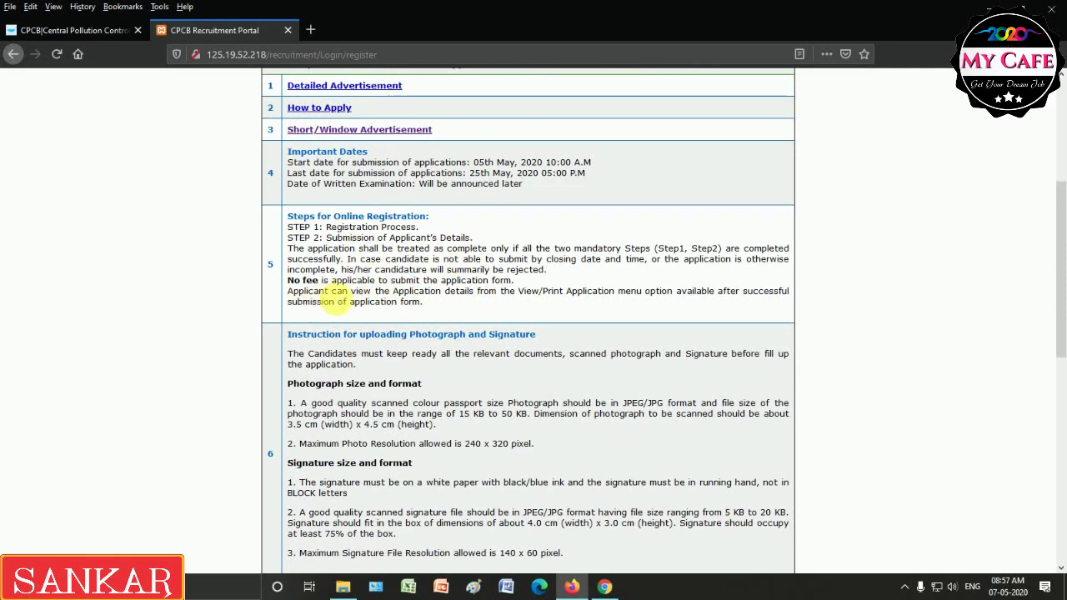
Scroll to the end of the instructions and tick the confirmation checkbox to agree.
scroll(408, 243, down, 3)
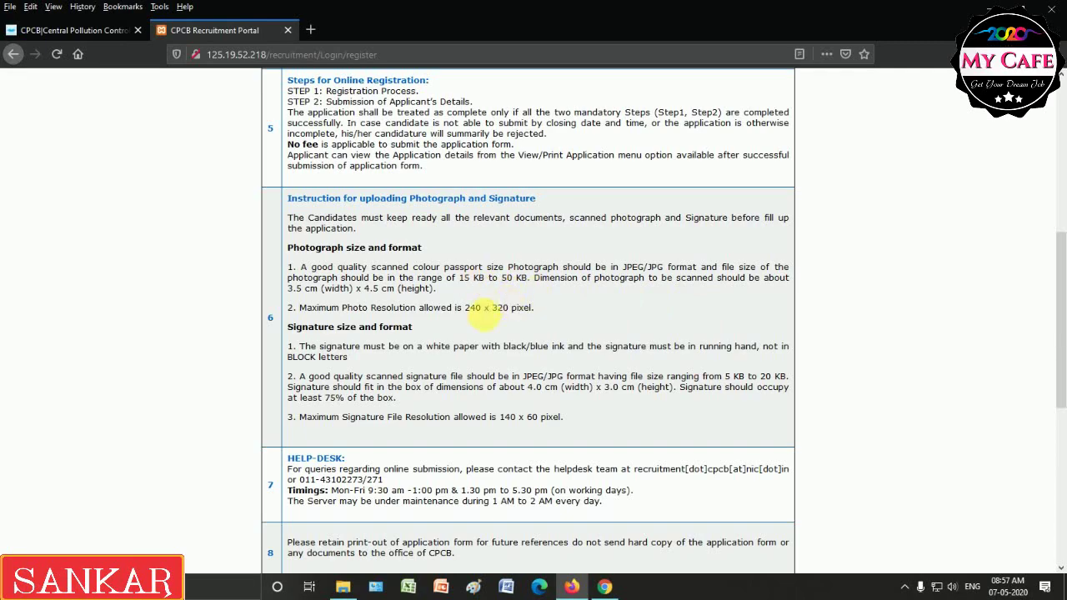
scroll(427, 340, down, 3)
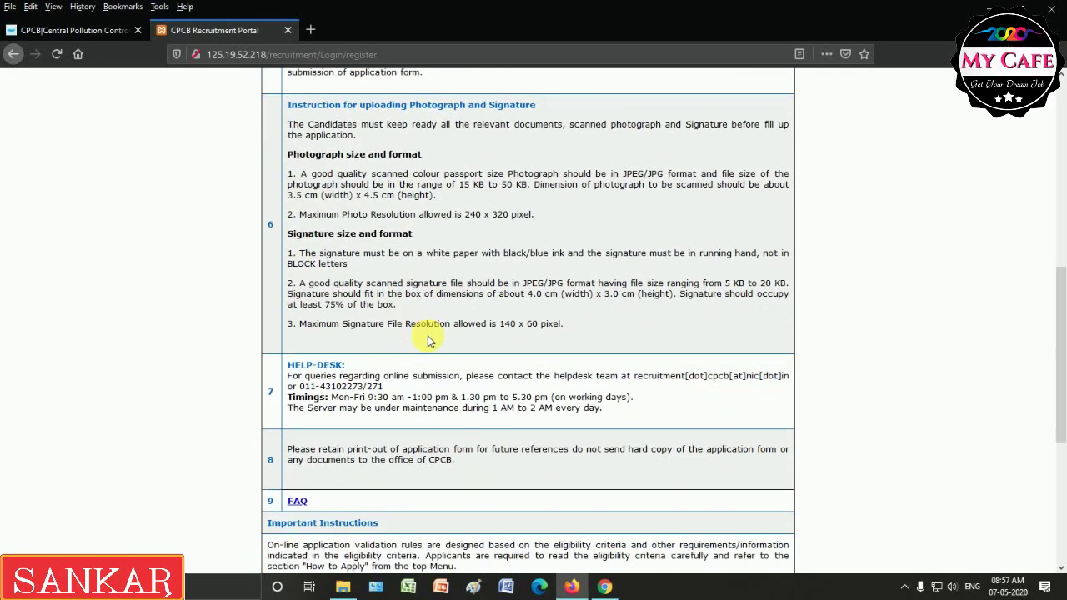
scroll(380, 307, down, 1)
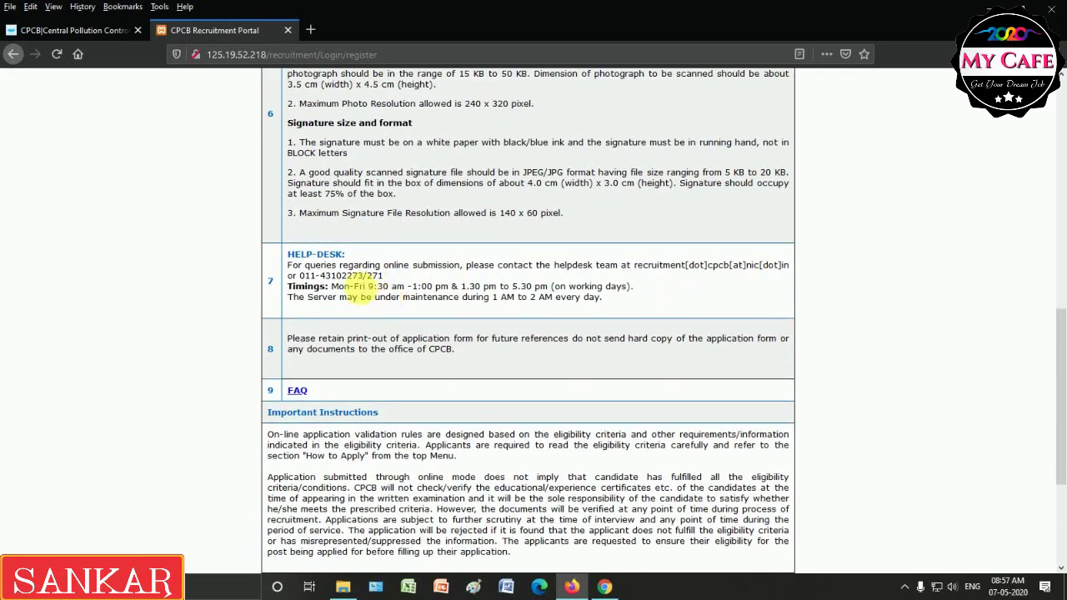
scroll(408, 305, down, 3)
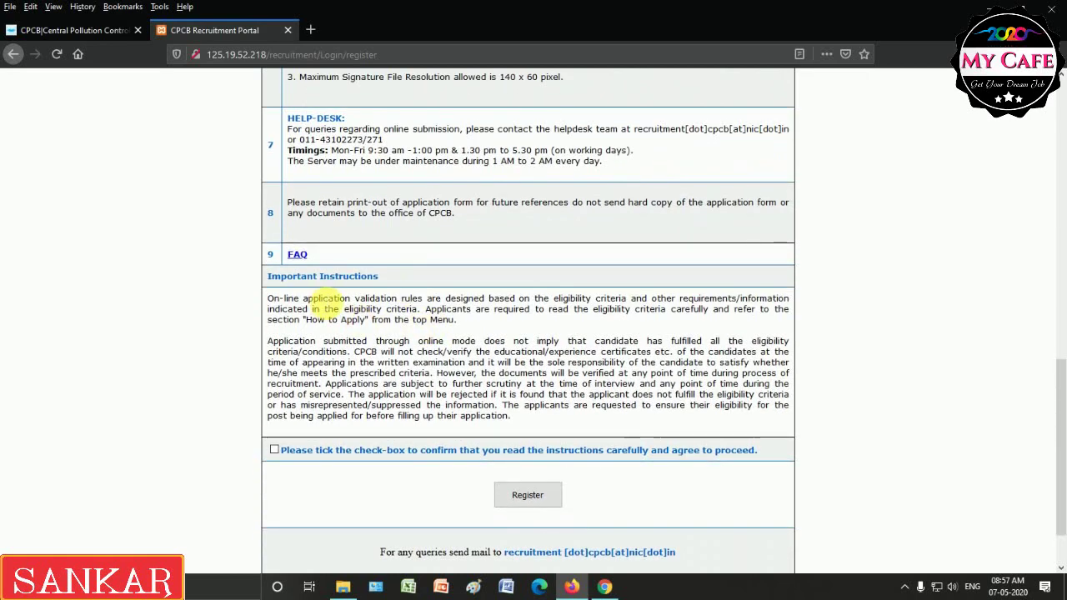
scroll(287, 388, down, 1)
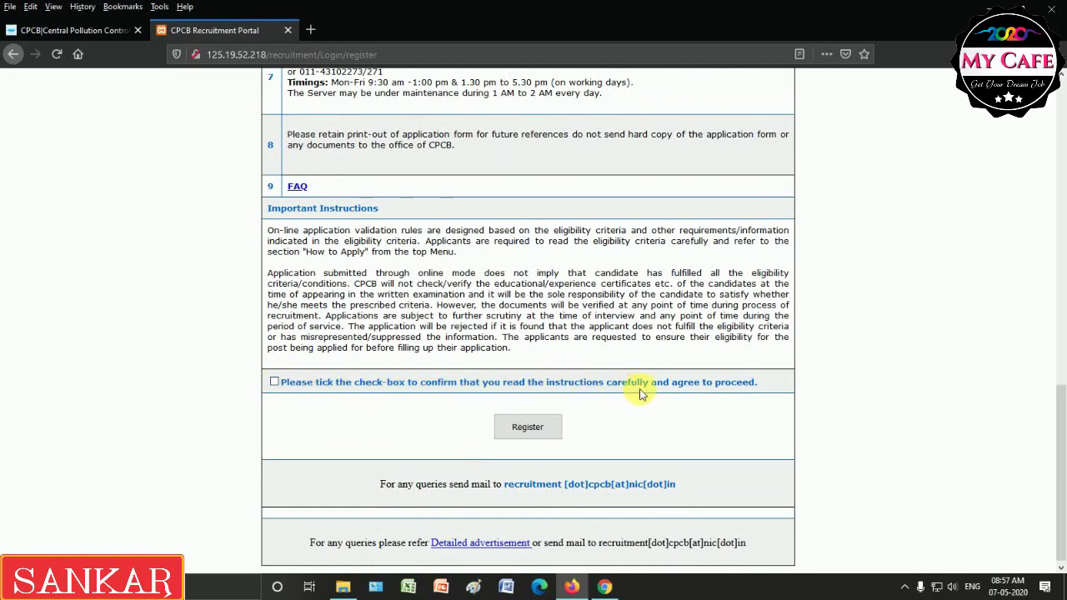
click(275, 382)
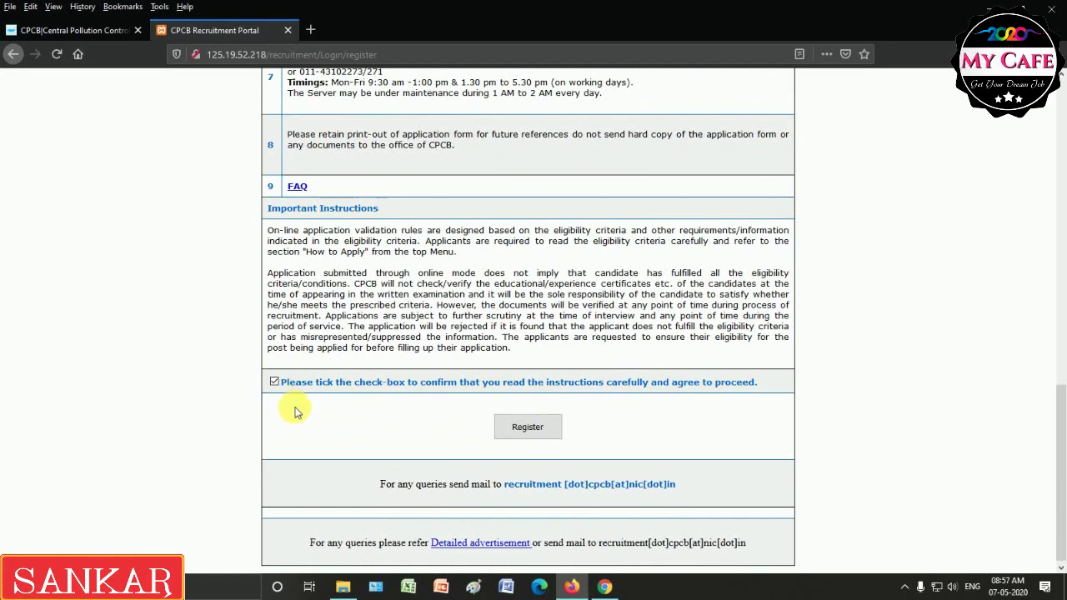
Open the registration form and choose post Attendant (MTS) with stream 8th Standard Pass.
click(539, 434)
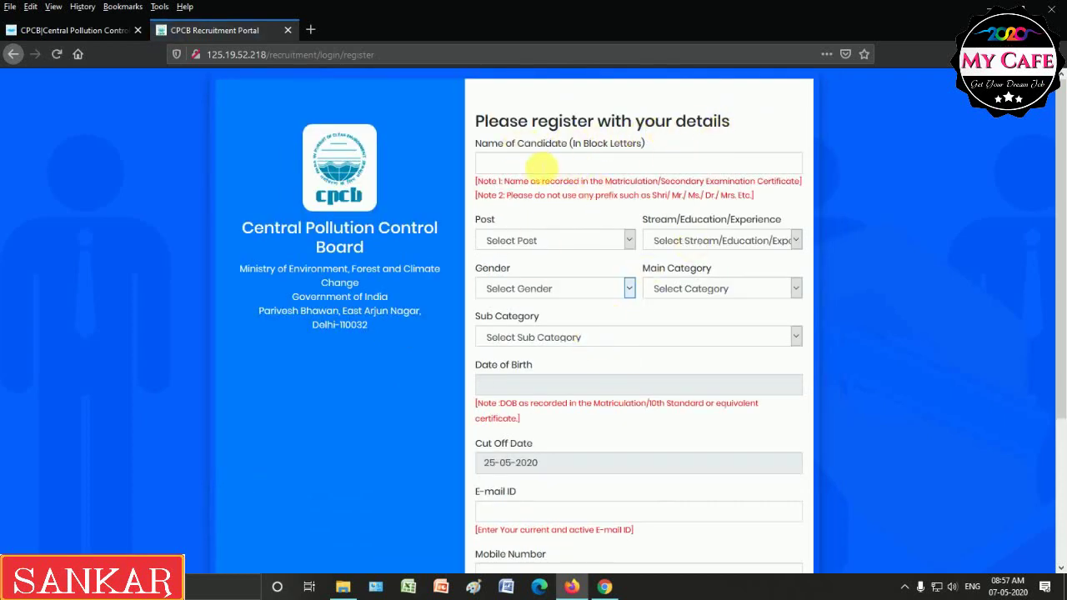
click(538, 165)
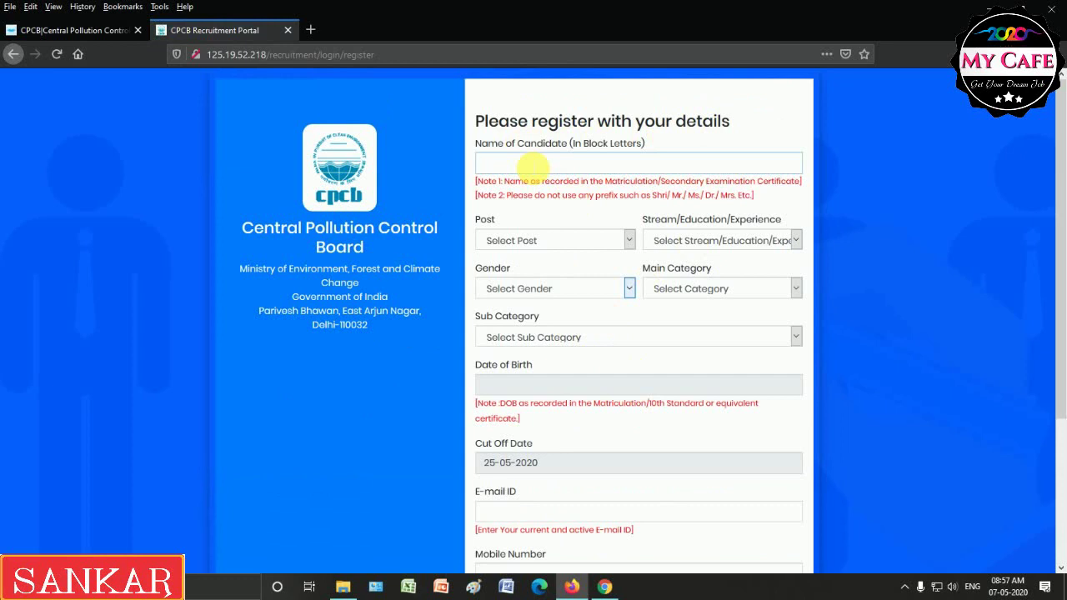
click(518, 241)
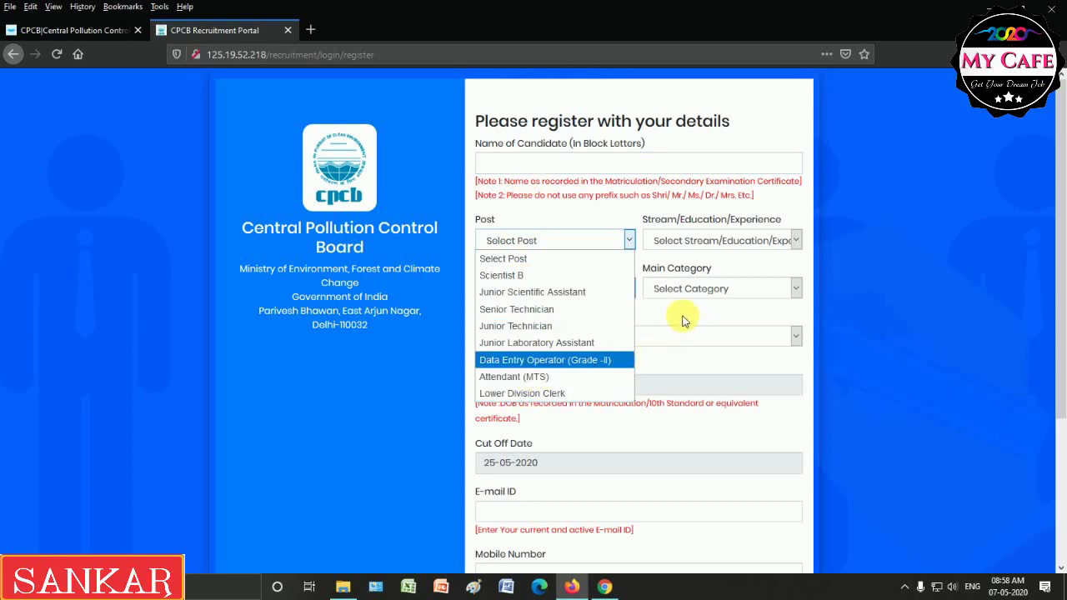
click(514, 377)
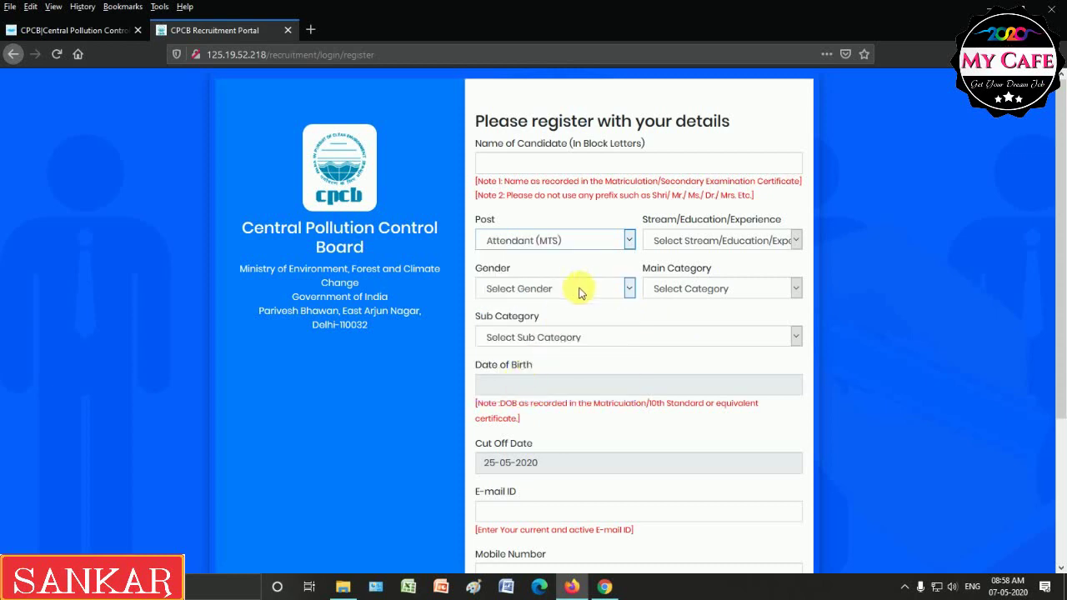
click(680, 251)
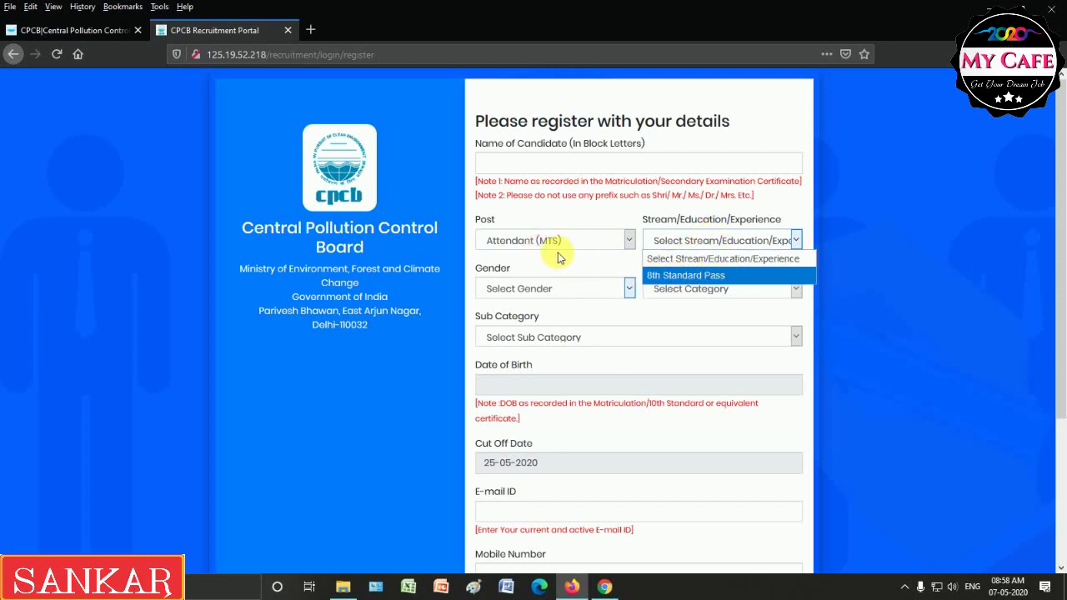
click(664, 278)
Set gender Male, main category UR and sub category UR-None of the Above.
click(517, 289)
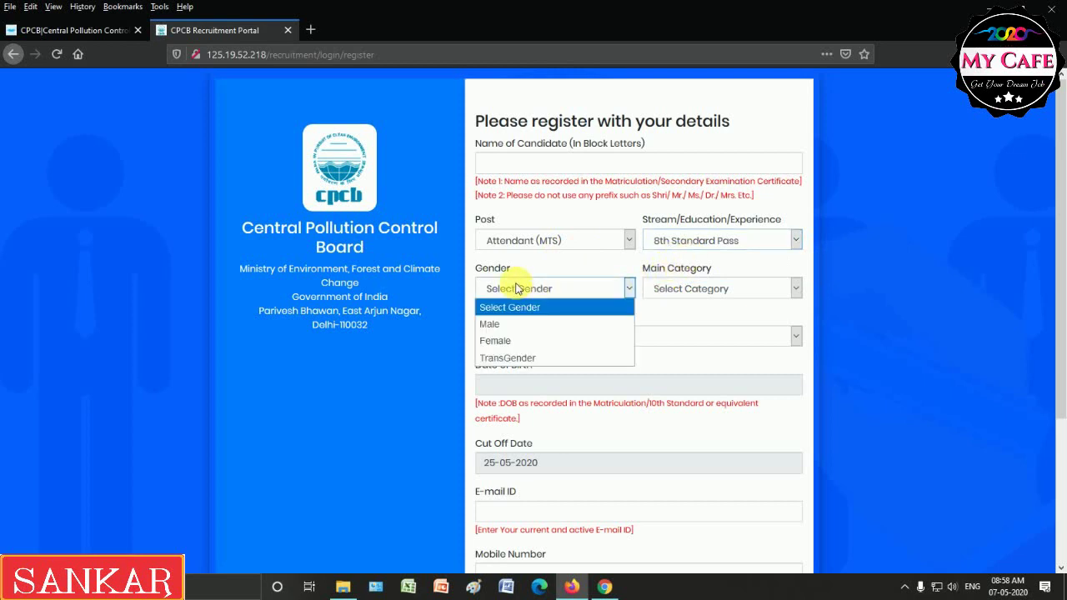
click(503, 327)
click(672, 288)
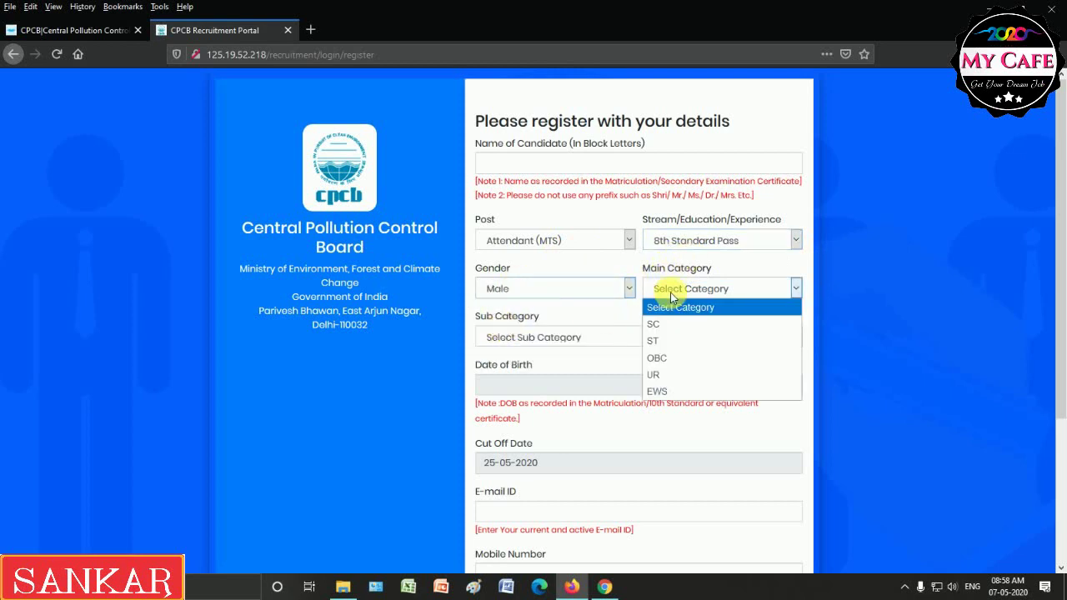
click(662, 376)
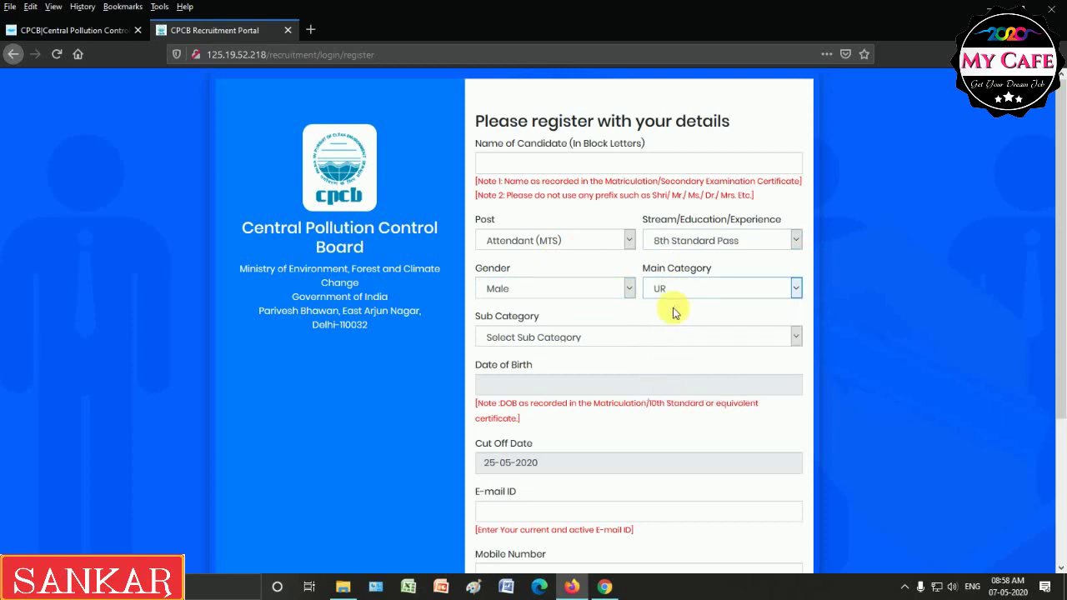
click(538, 338)
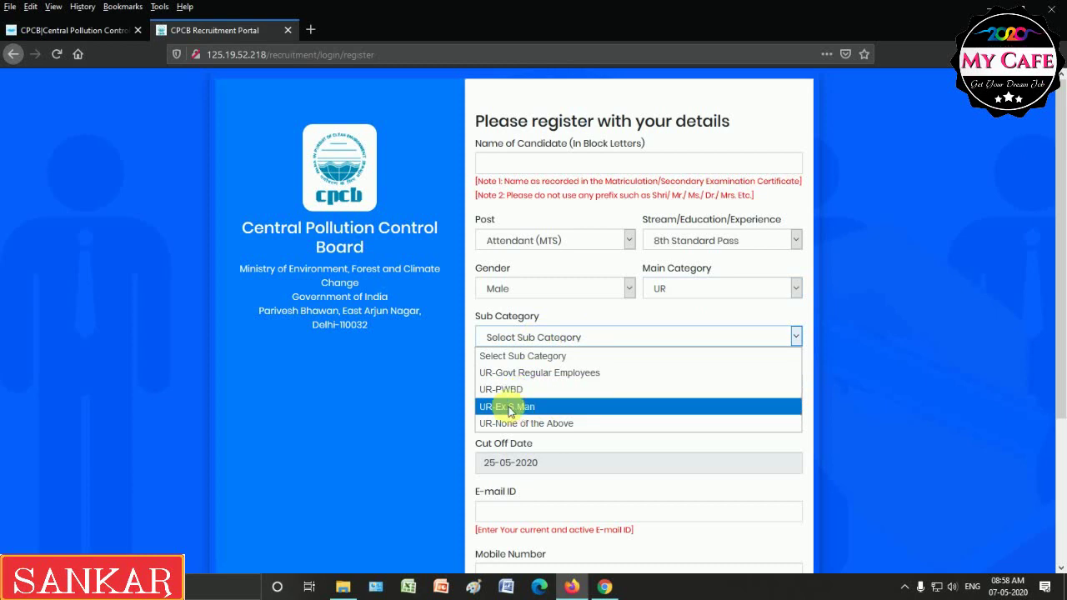
click(547, 424)
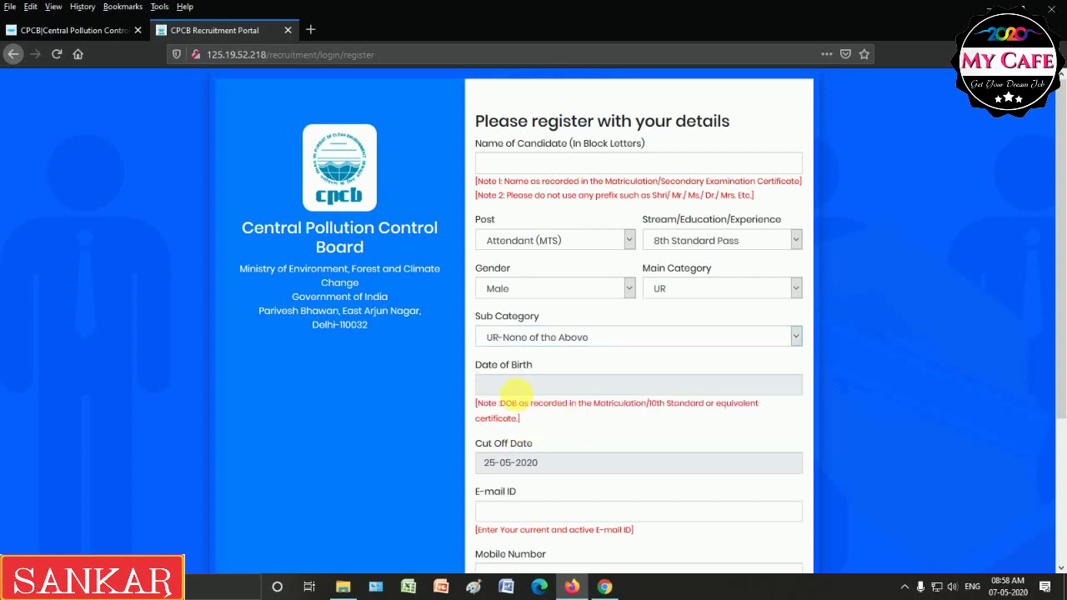
Set the date of birth to 01-01-2000 in the calendar.
click(515, 387)
click(580, 408)
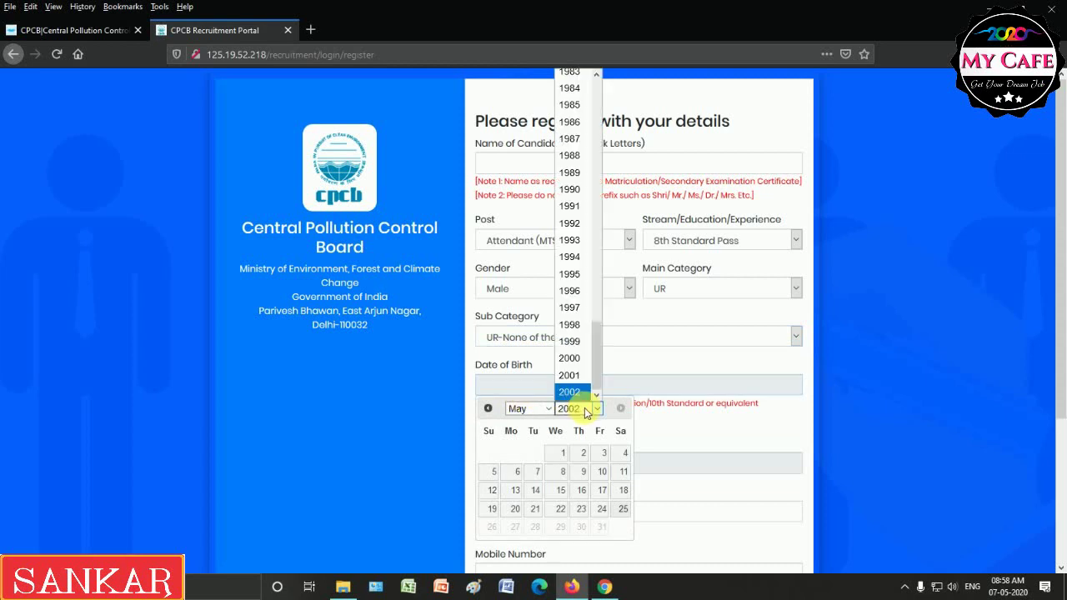
click(581, 361)
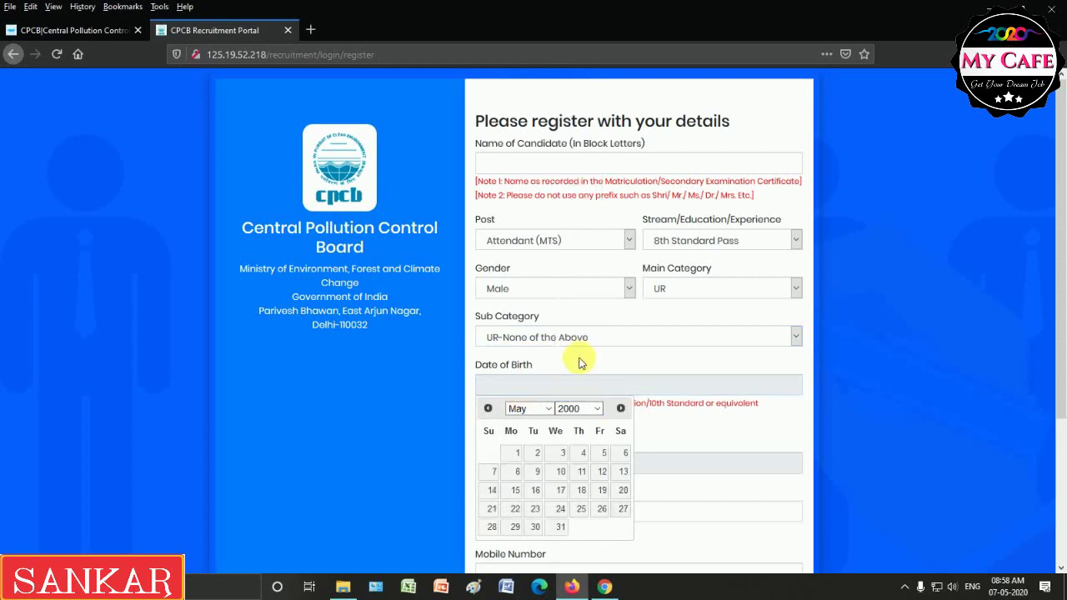
click(538, 409)
click(517, 204)
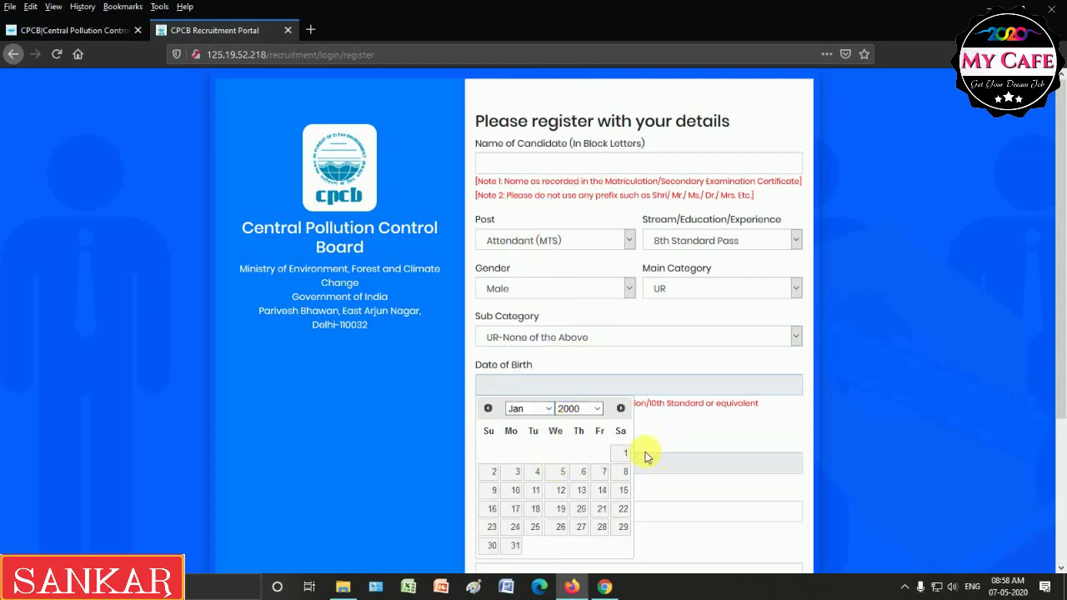
click(627, 453)
scroll(630, 413, down, 3)
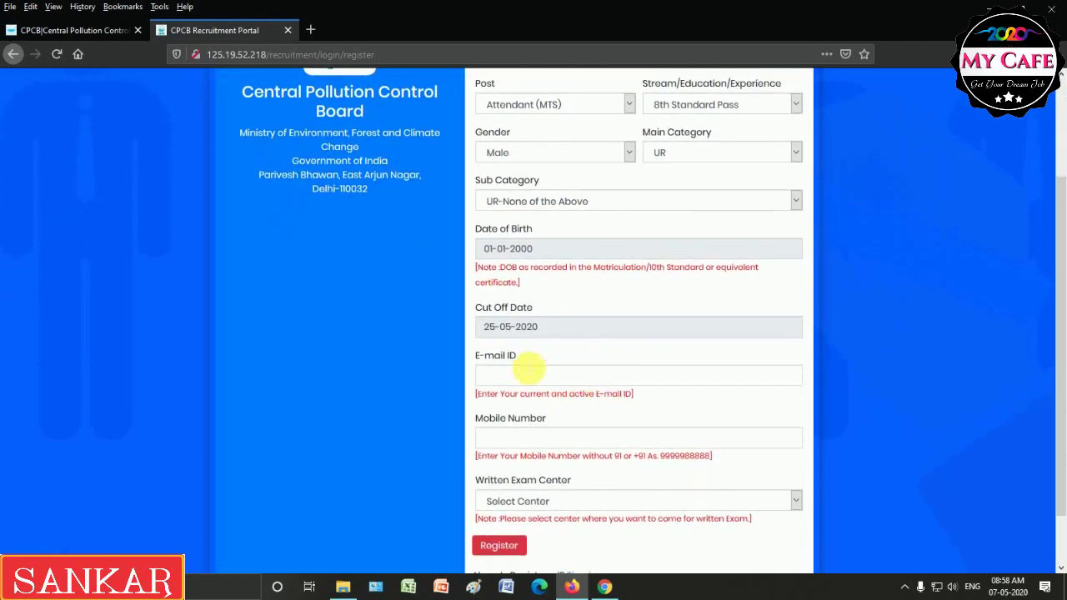
Choose Kolkata as the written exam centre.
scroll(551, 352, down, 2)
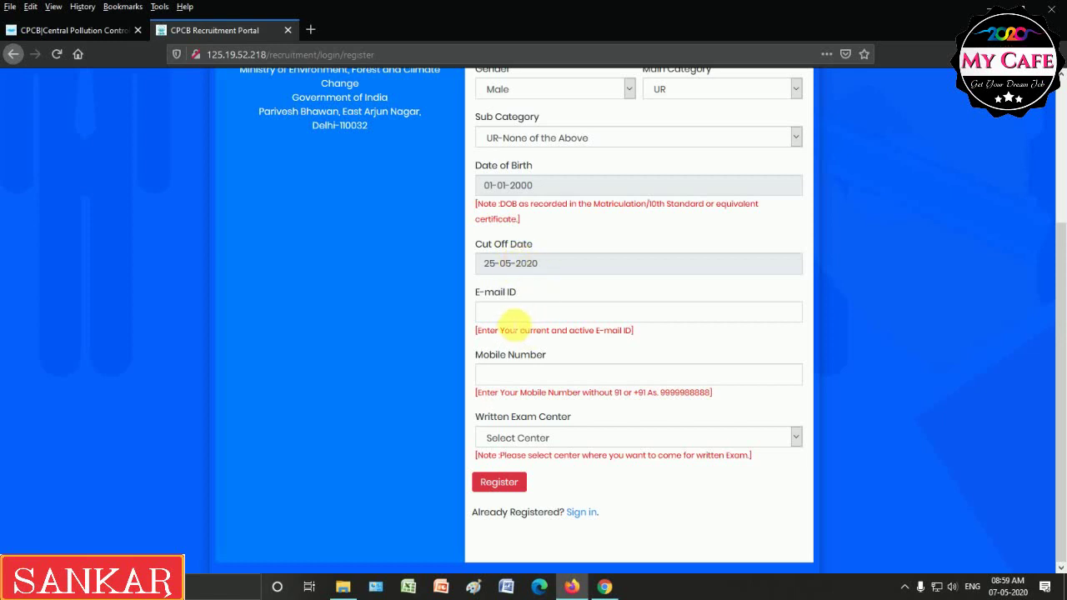
click(511, 315)
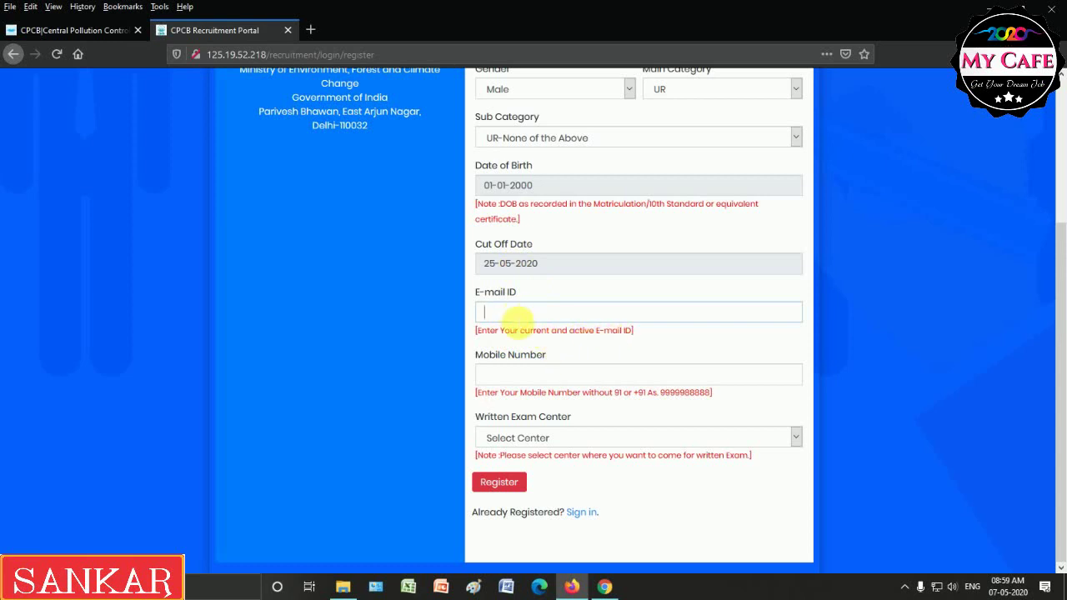
click(525, 440)
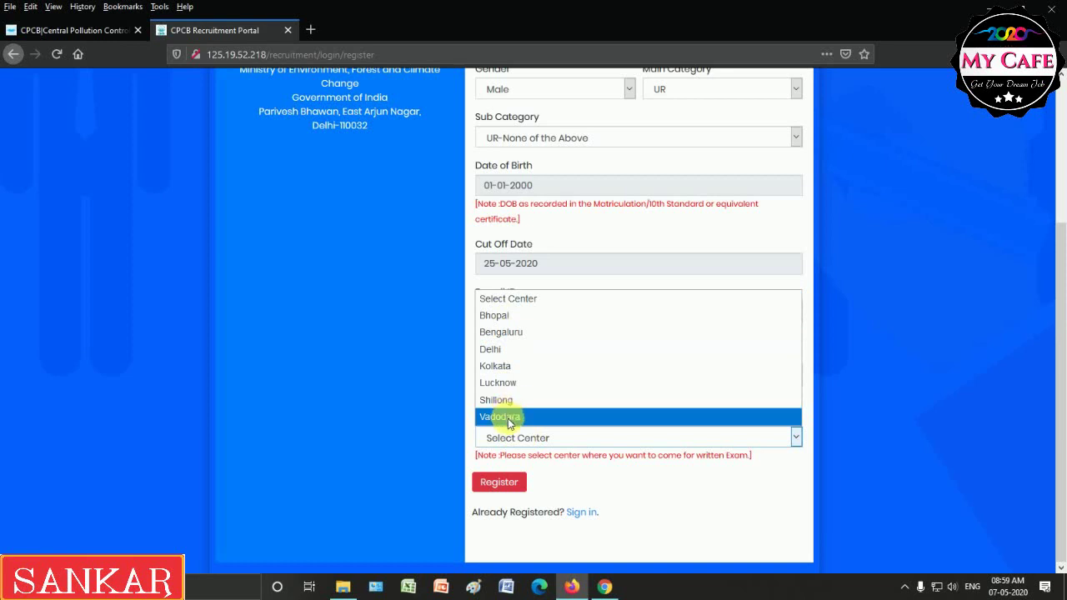
click(511, 368)
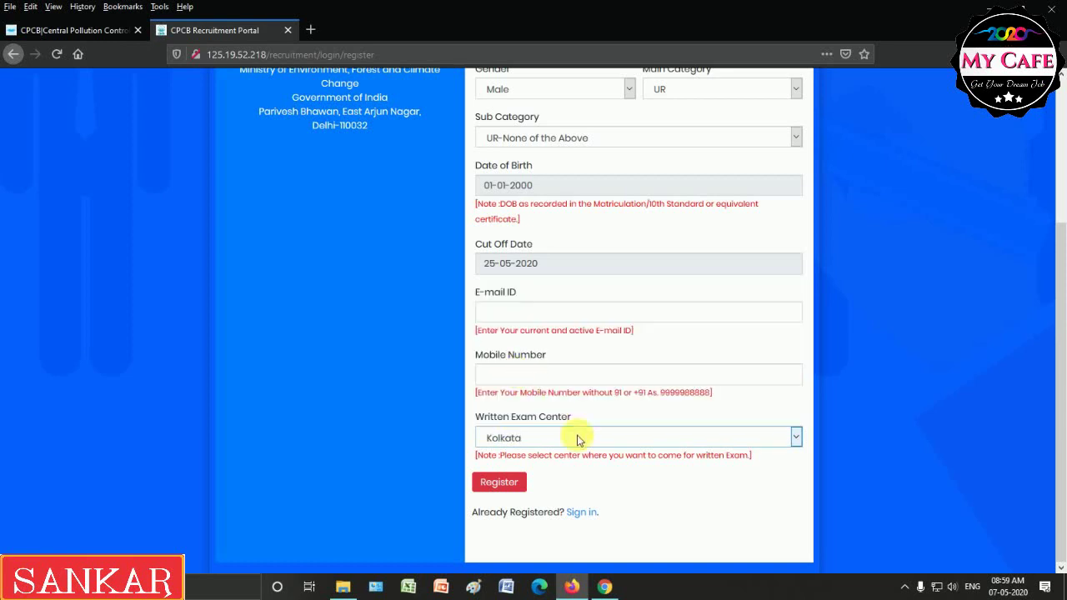
Fill in the candidate's name, e-mail address and mobile number.
scroll(647, 501, up, 4)
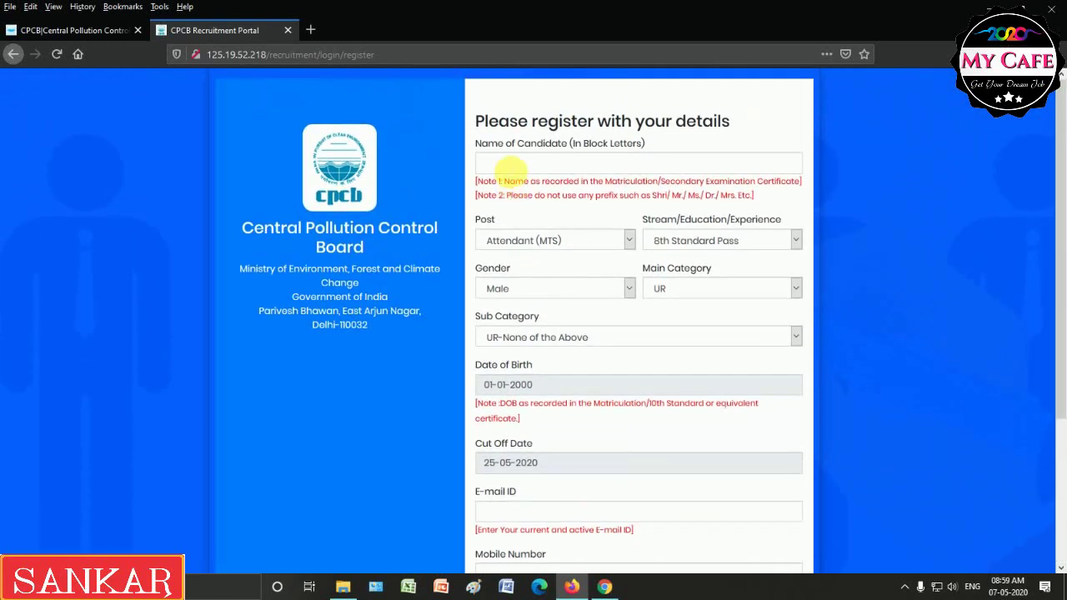
click(509, 164)
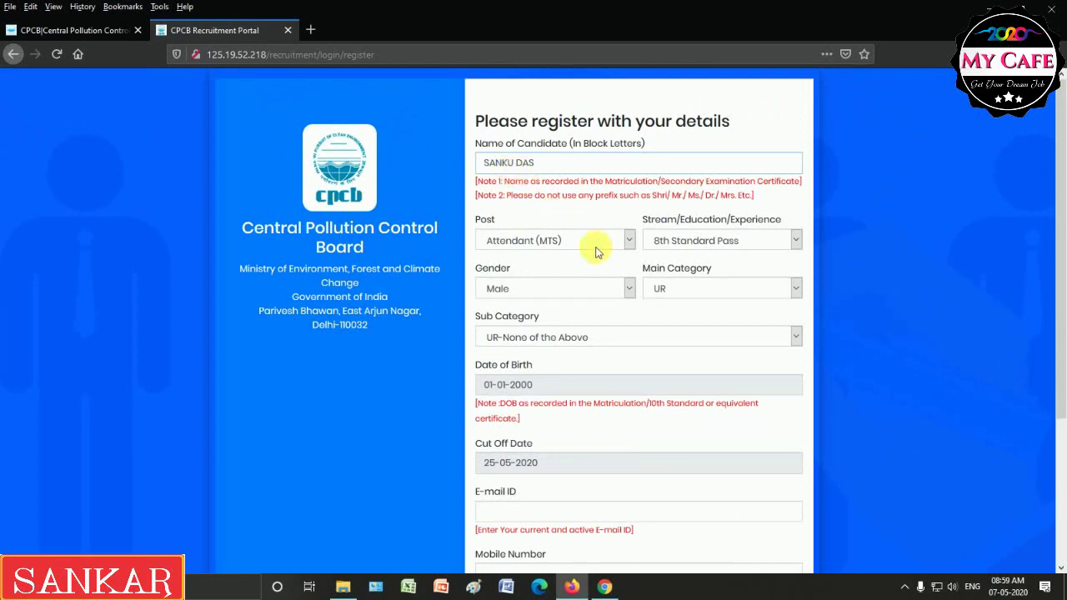
scroll(546, 455, down, 1)
scroll(546, 455, down, 1)
click(526, 448)
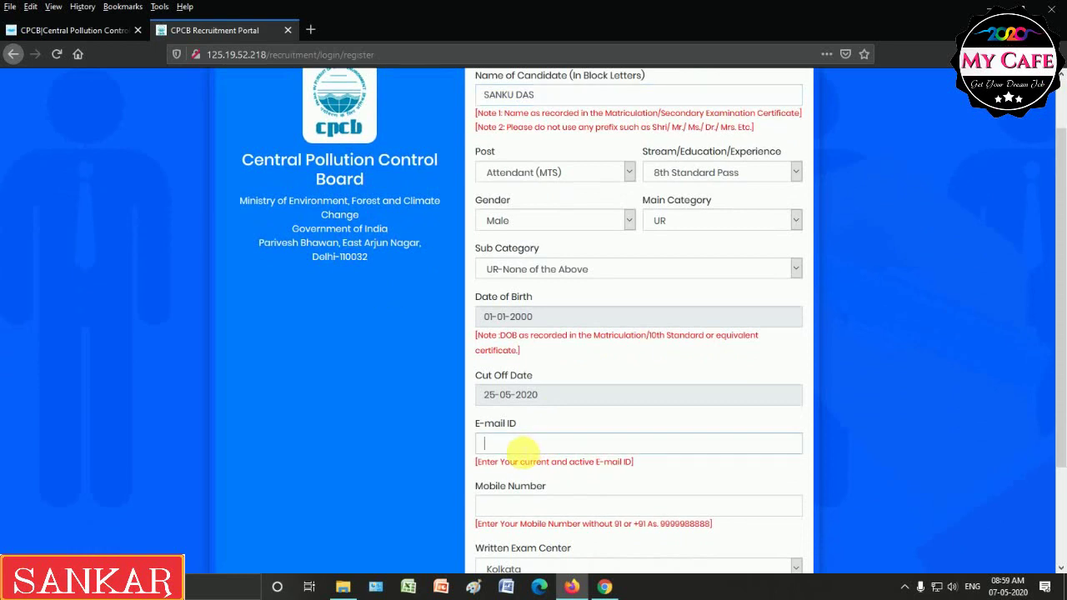
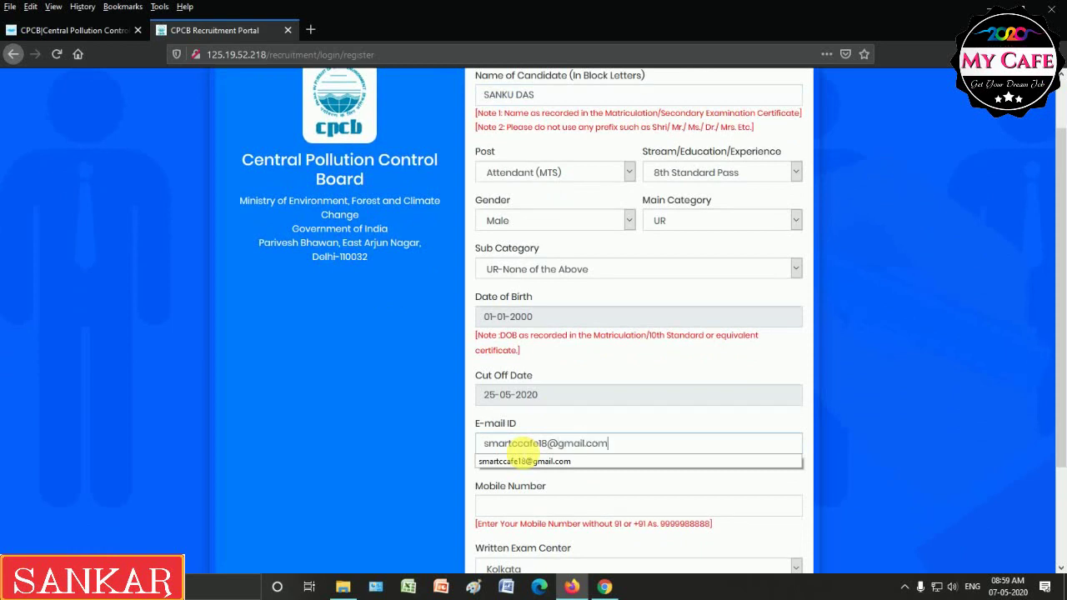
click(533, 461)
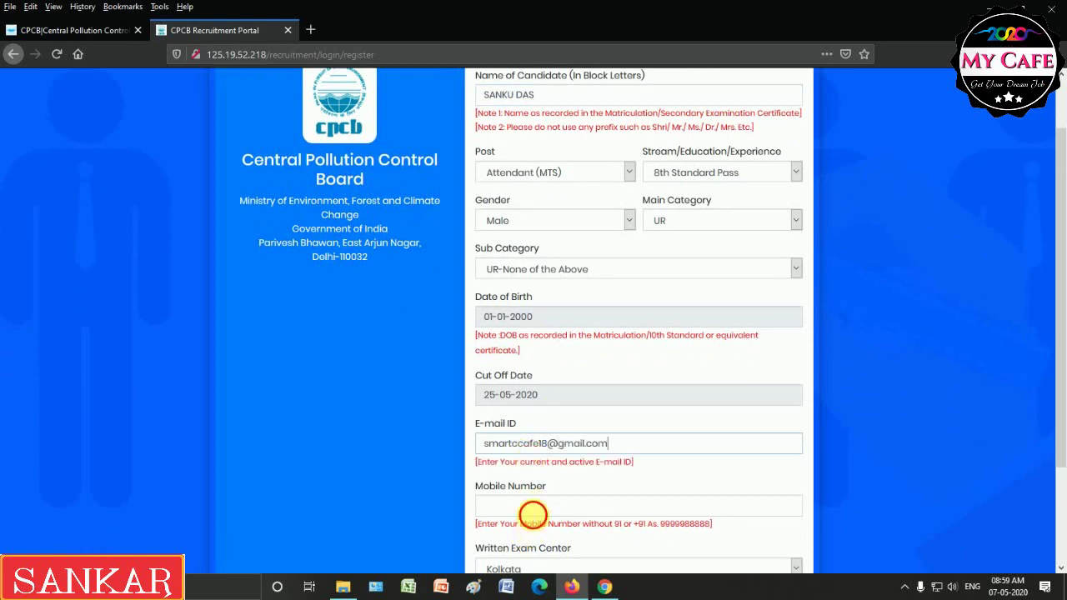
click(531, 507)
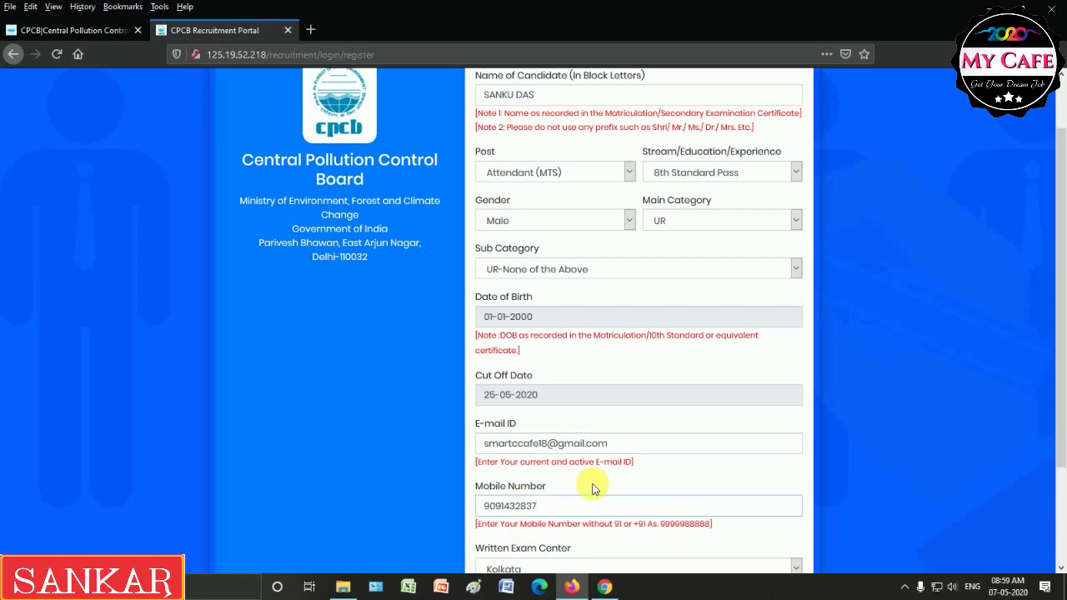
scroll(593, 489, down, 3)
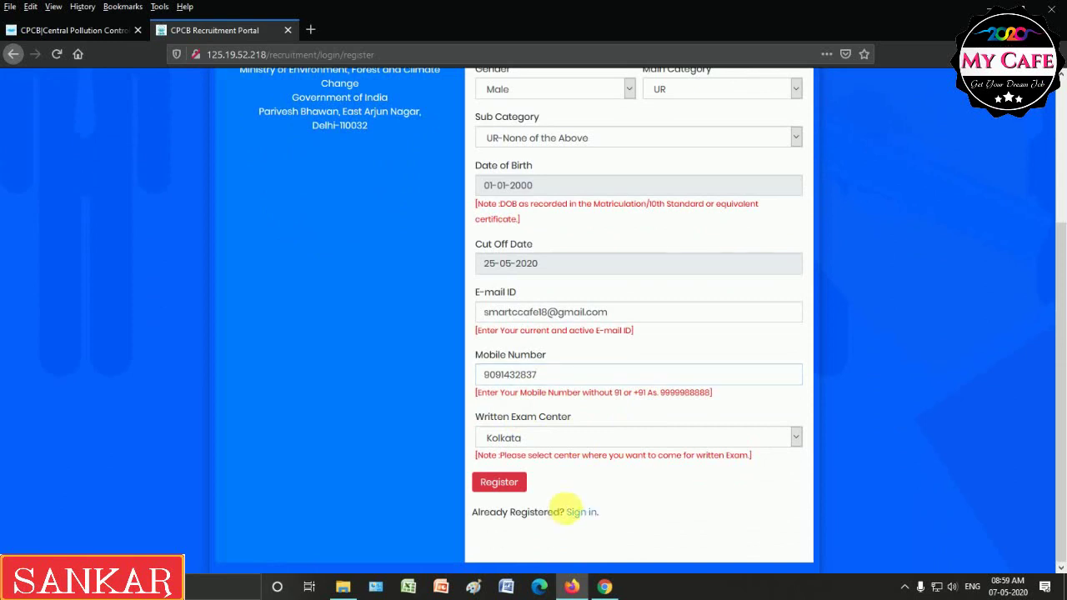
Submit the registration and confirm the details are final.
click(500, 483)
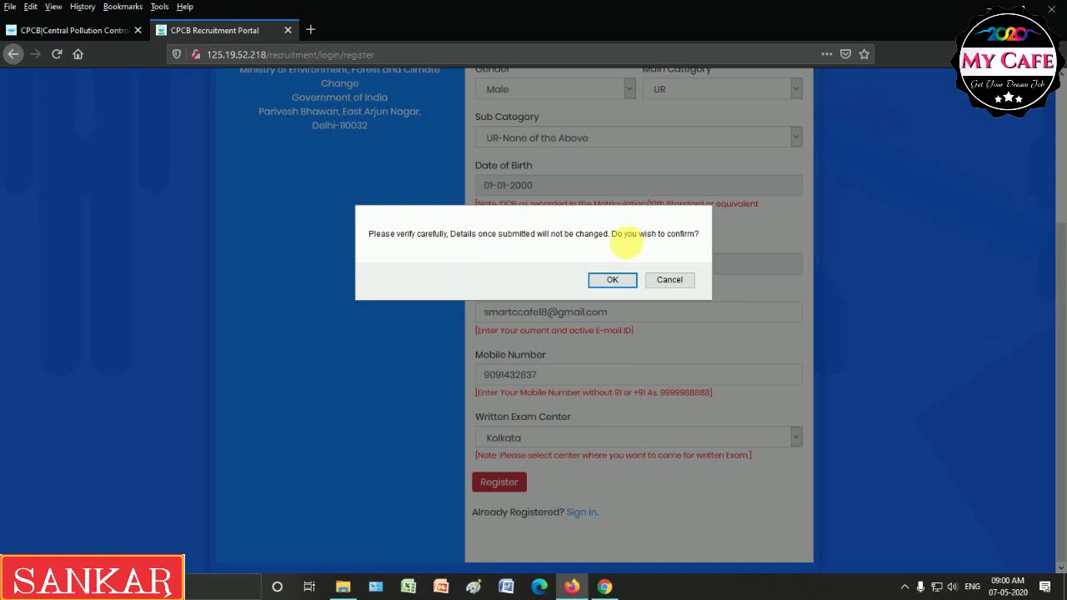
click(616, 285)
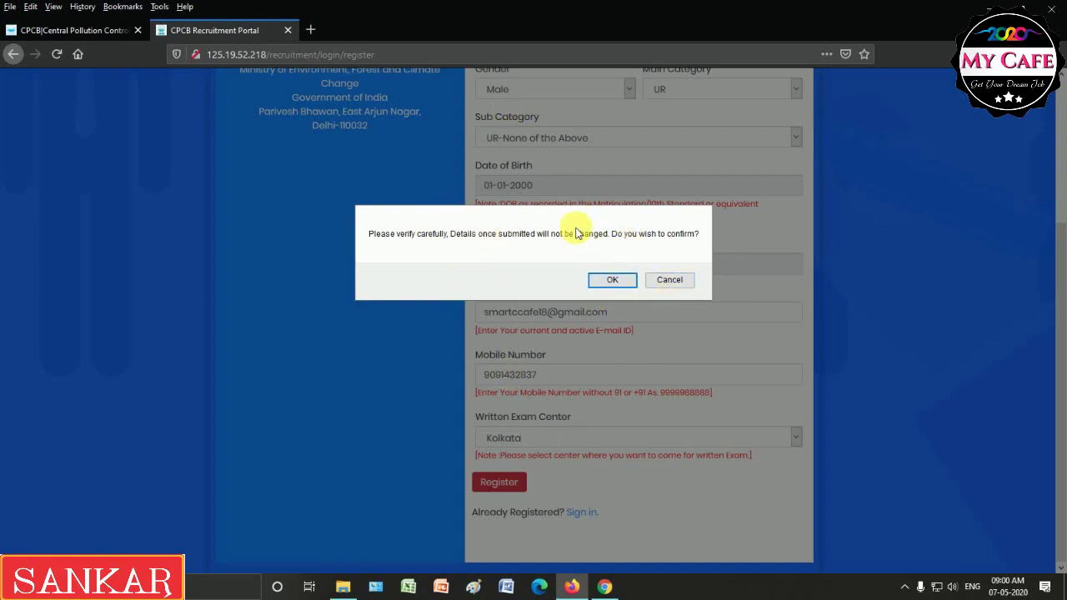
click(610, 281)
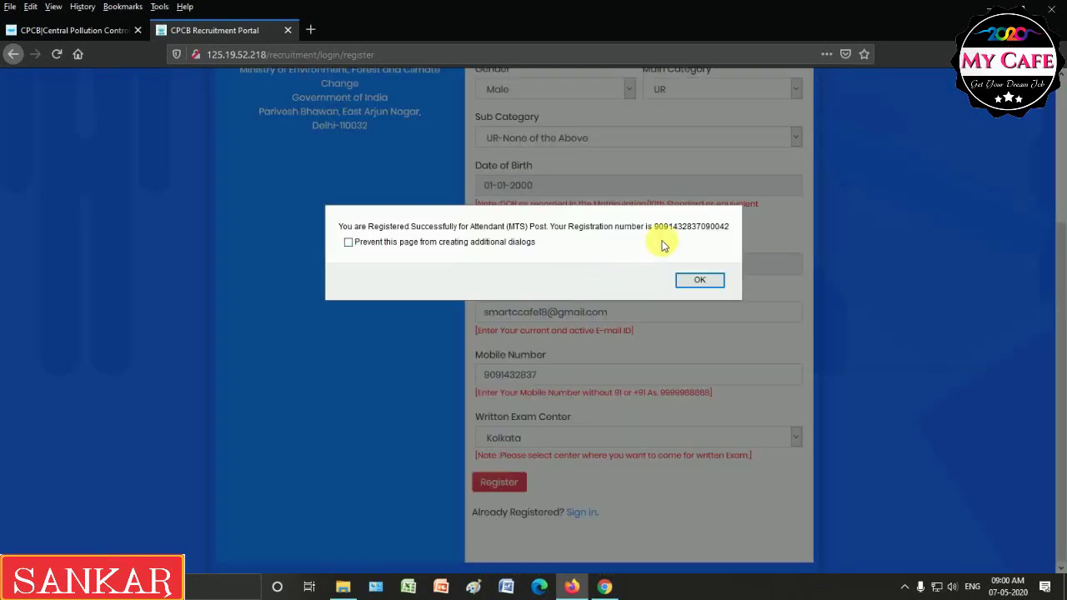
Copy the issued registration number, block further pop-ups, and dismiss the success message.
drag(655, 229, 715, 235)
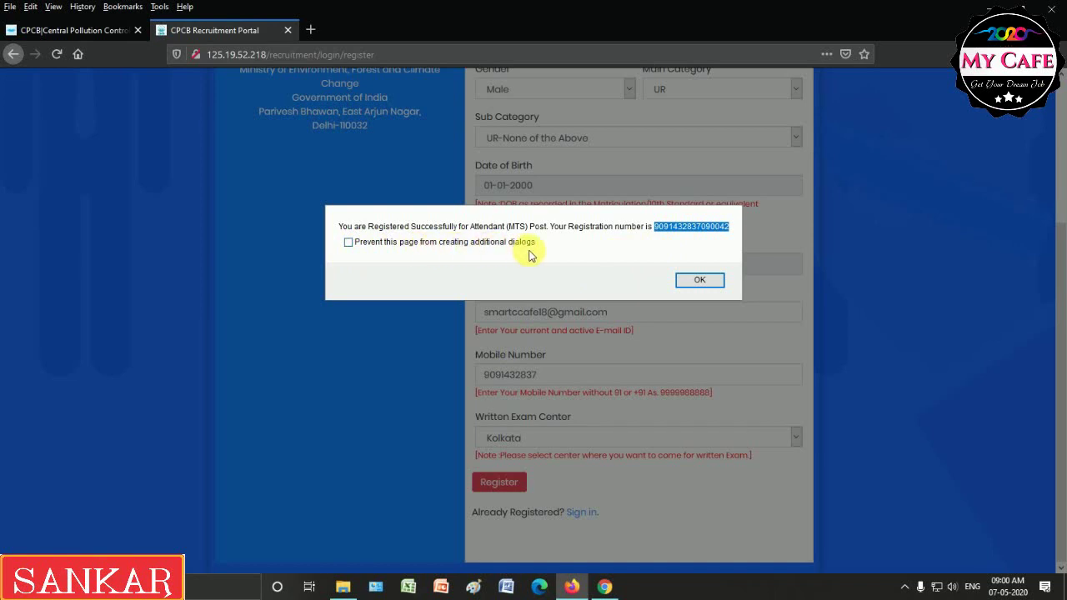
click(349, 243)
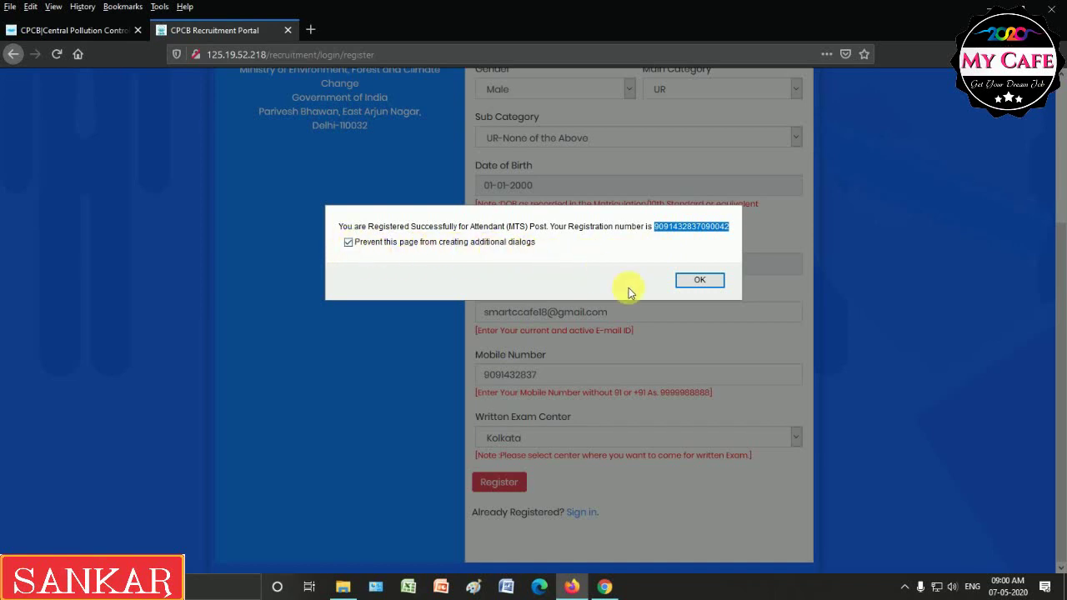
click(700, 281)
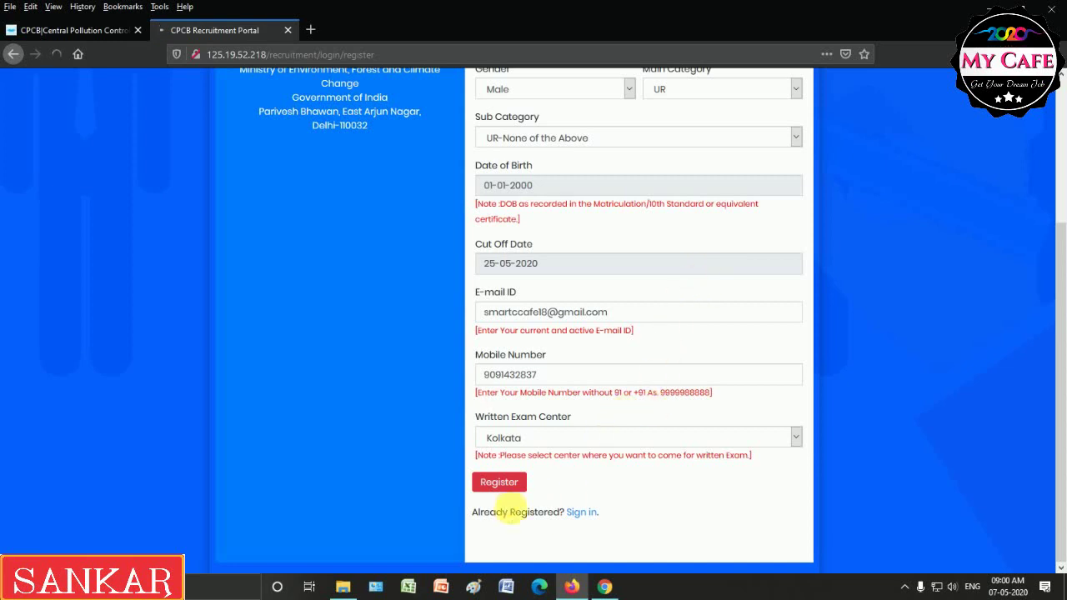
Sign in with the copied registration number and date of birth 01-01-2000.
click(507, 490)
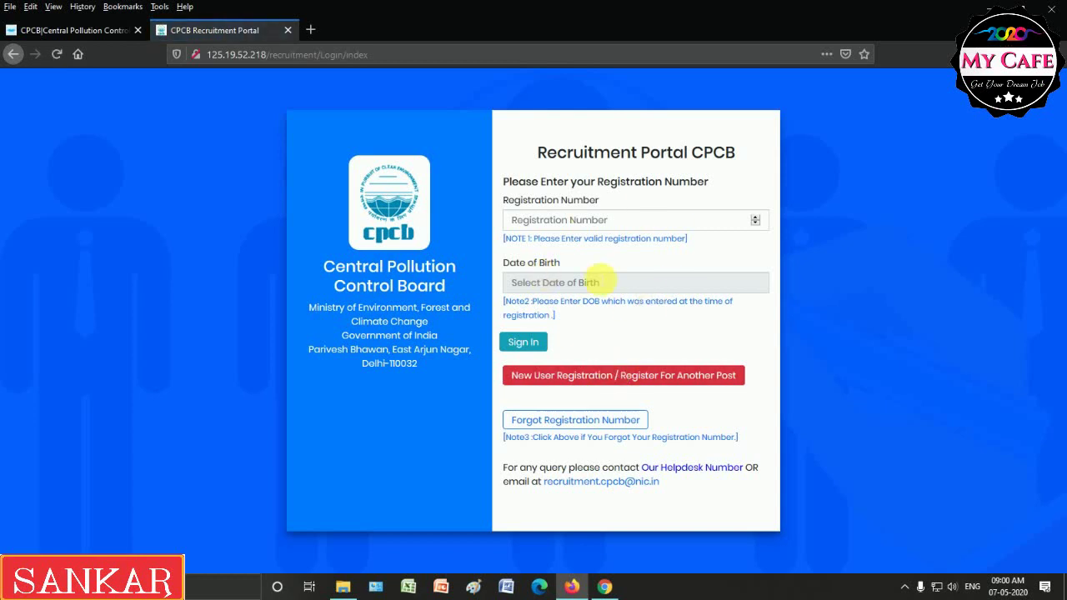
click(544, 220)
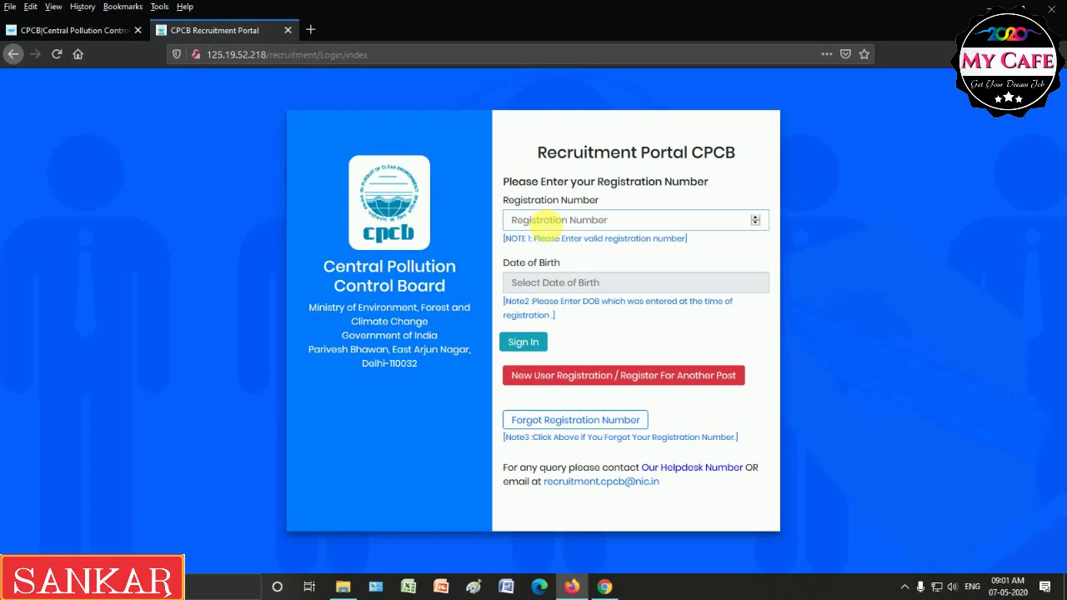
click(544, 220)
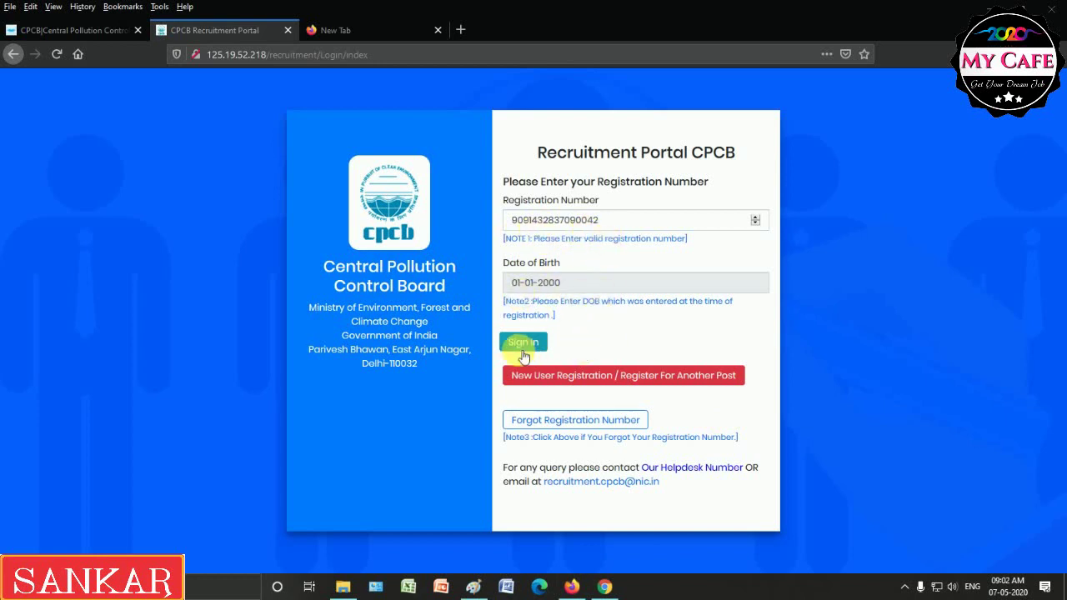
click(527, 343)
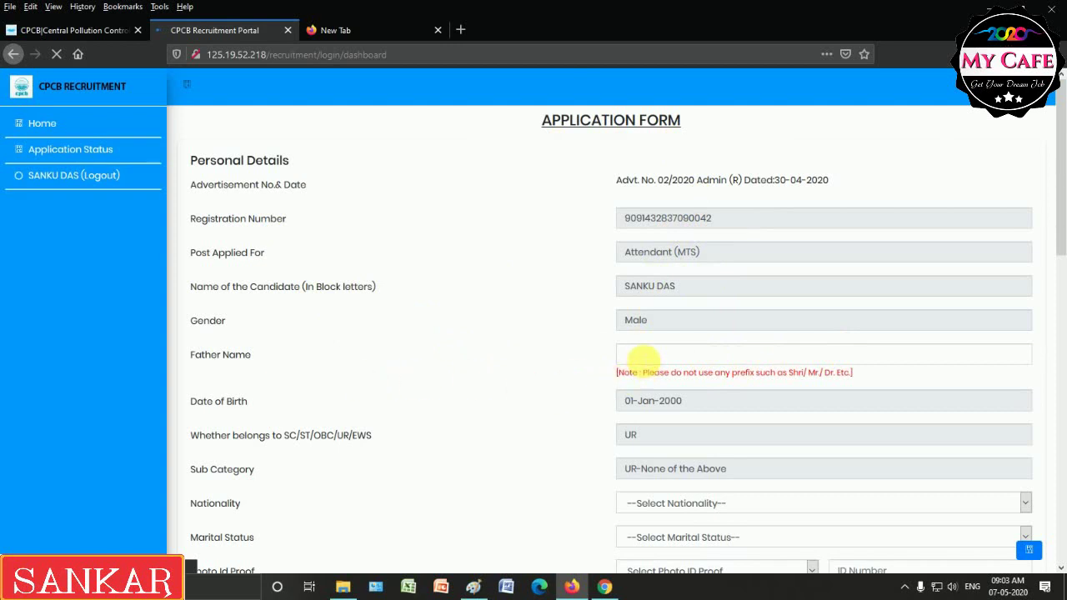
Enter the father's name, set nationality to Indian and marital status to Unmarried.
click(647, 357)
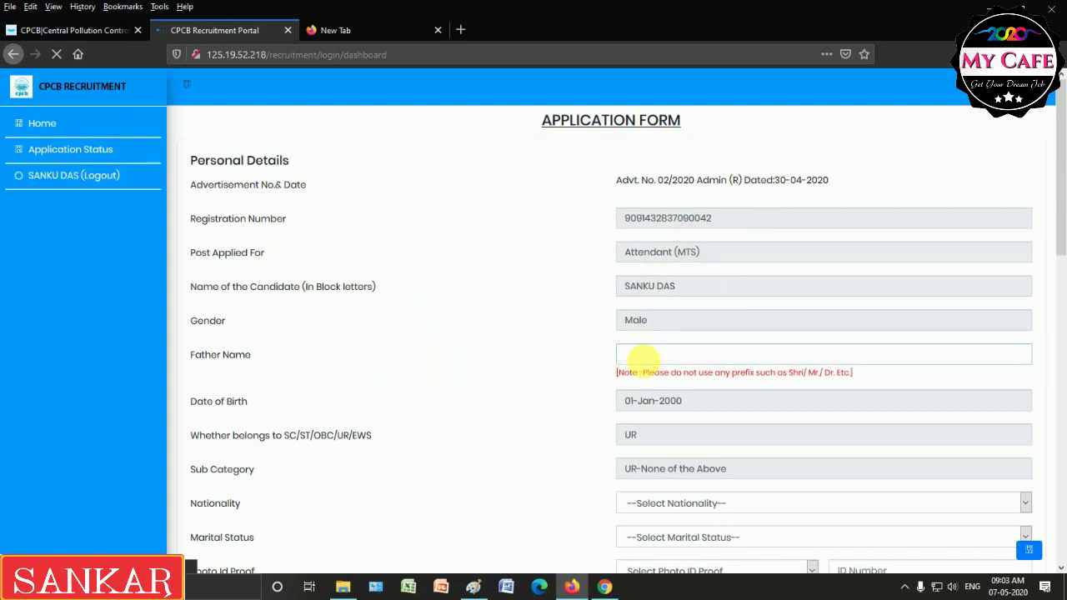
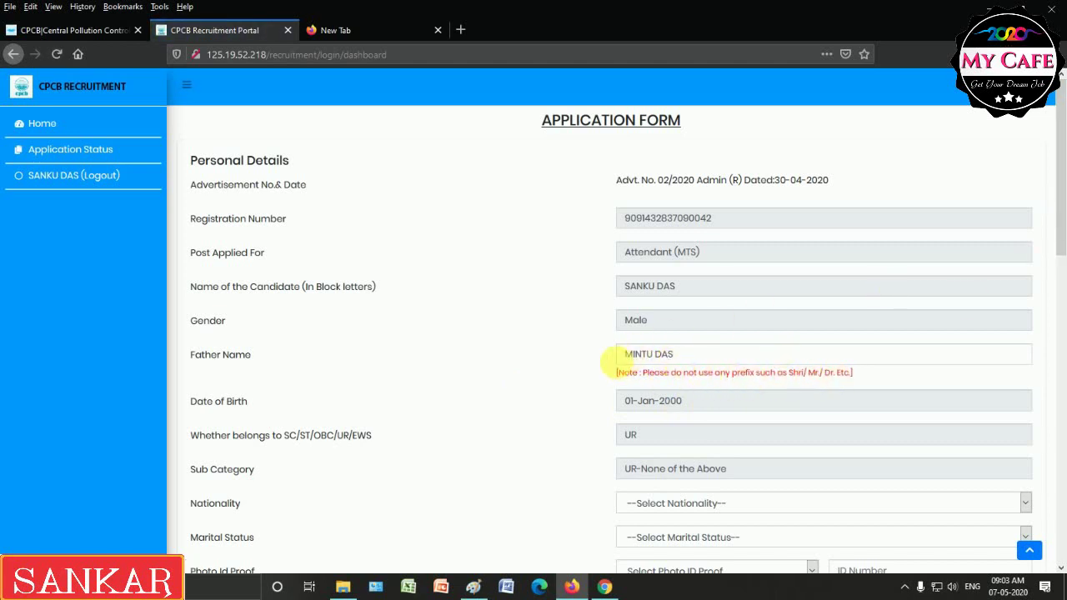
drag(1060, 210, 1062, 271)
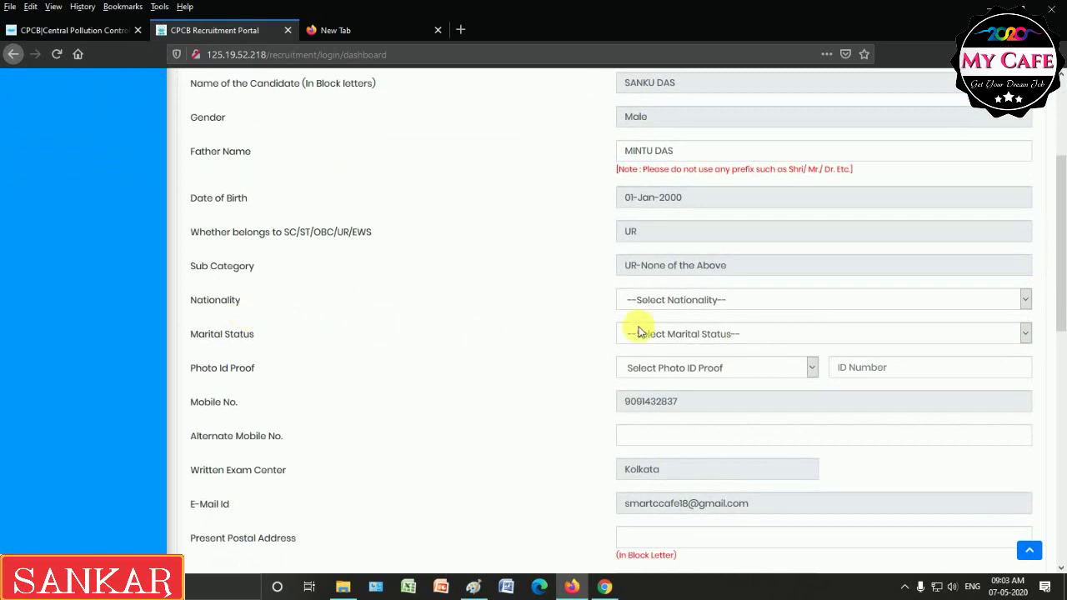
click(696, 299)
click(691, 333)
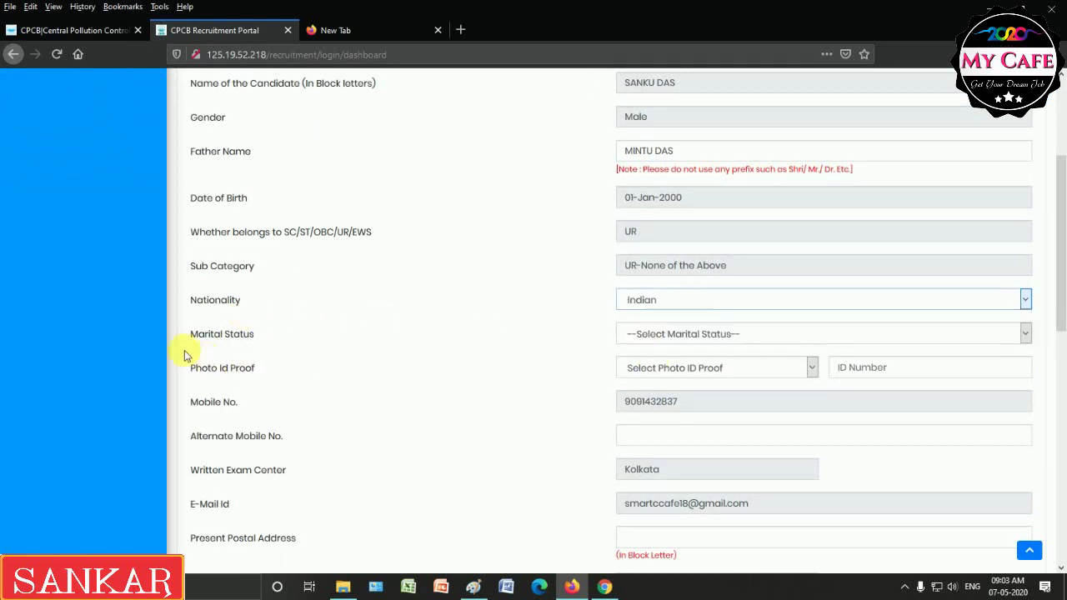
click(639, 336)
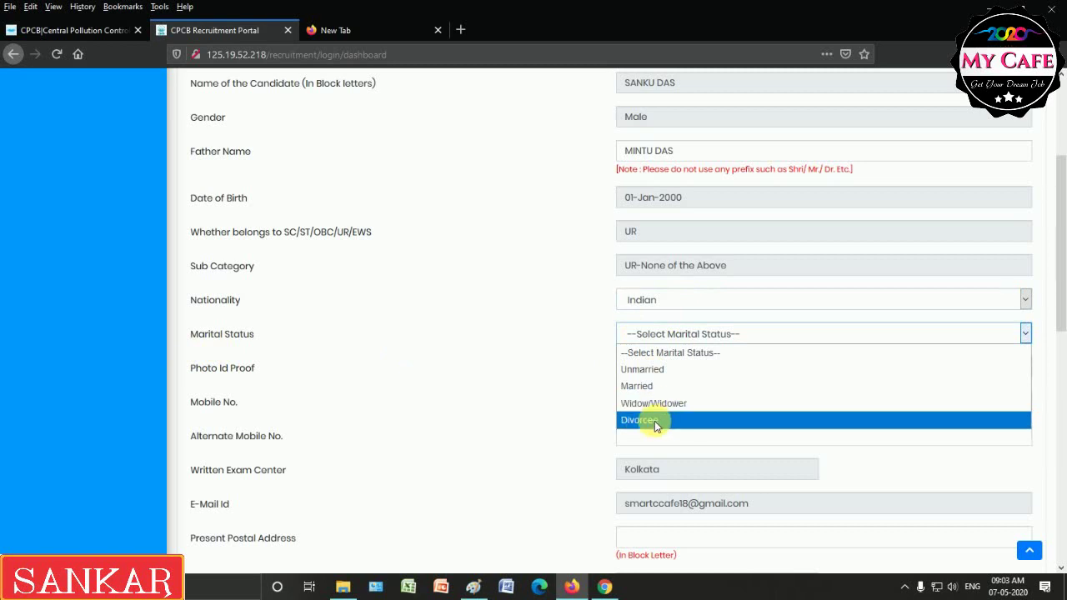
click(652, 371)
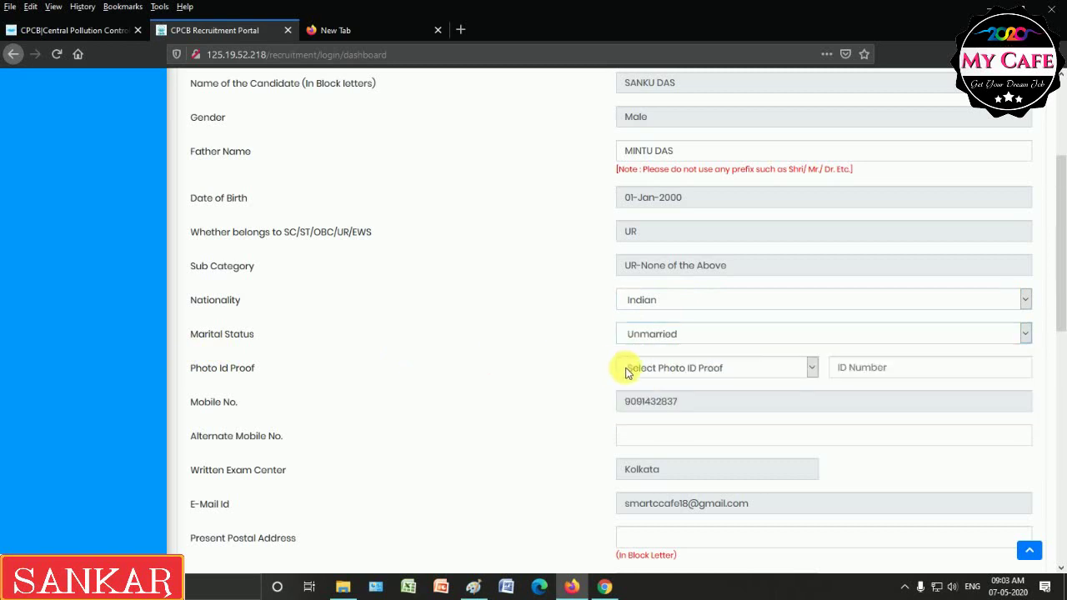
Choose Aadhar Card as photo ID proof and enter the ID number.
click(642, 371)
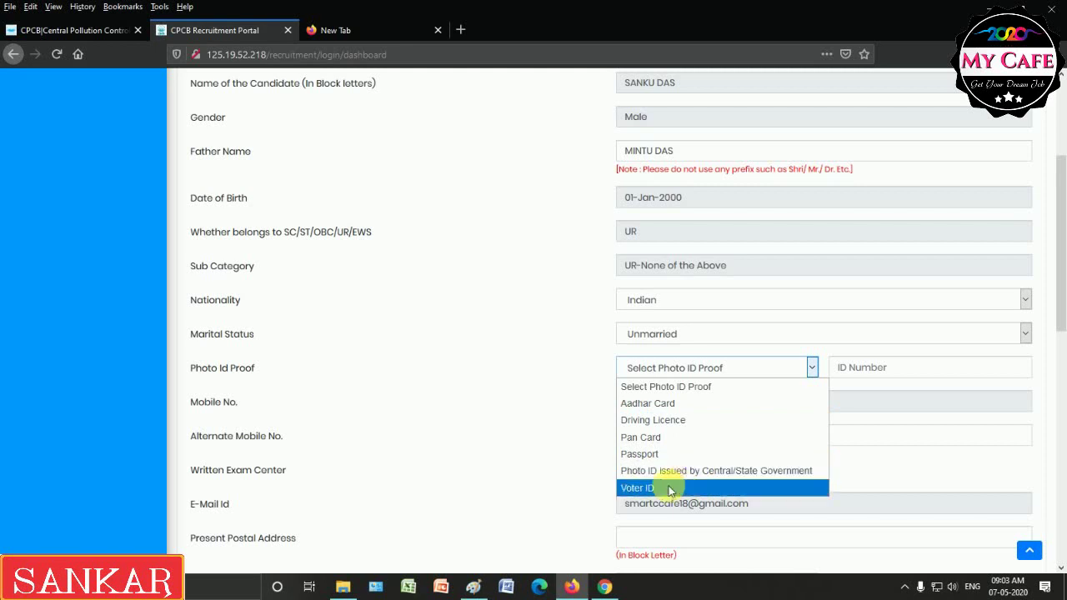
click(658, 404)
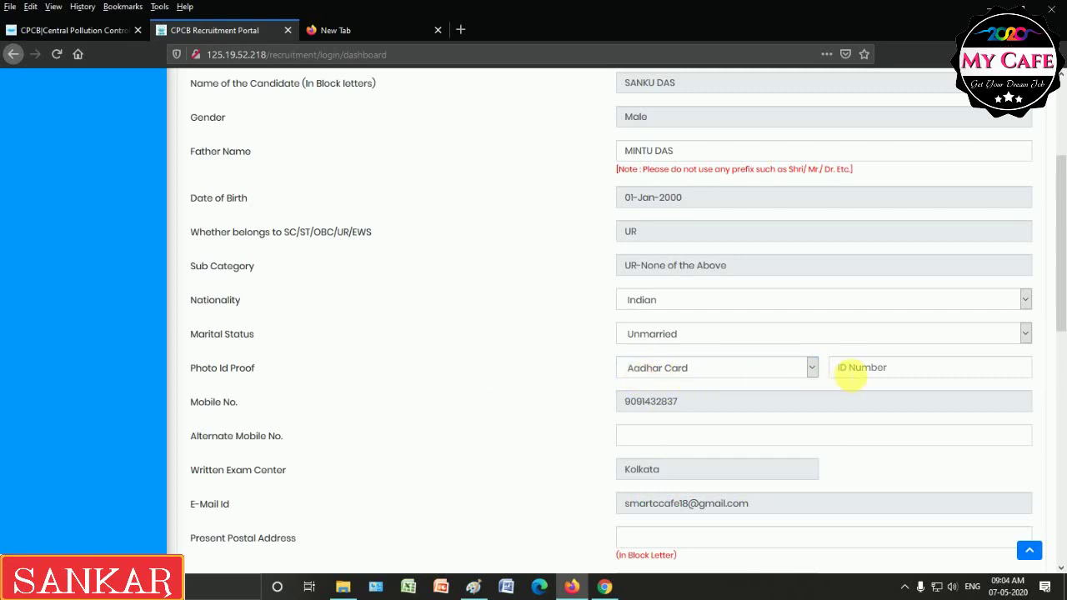
click(853, 369)
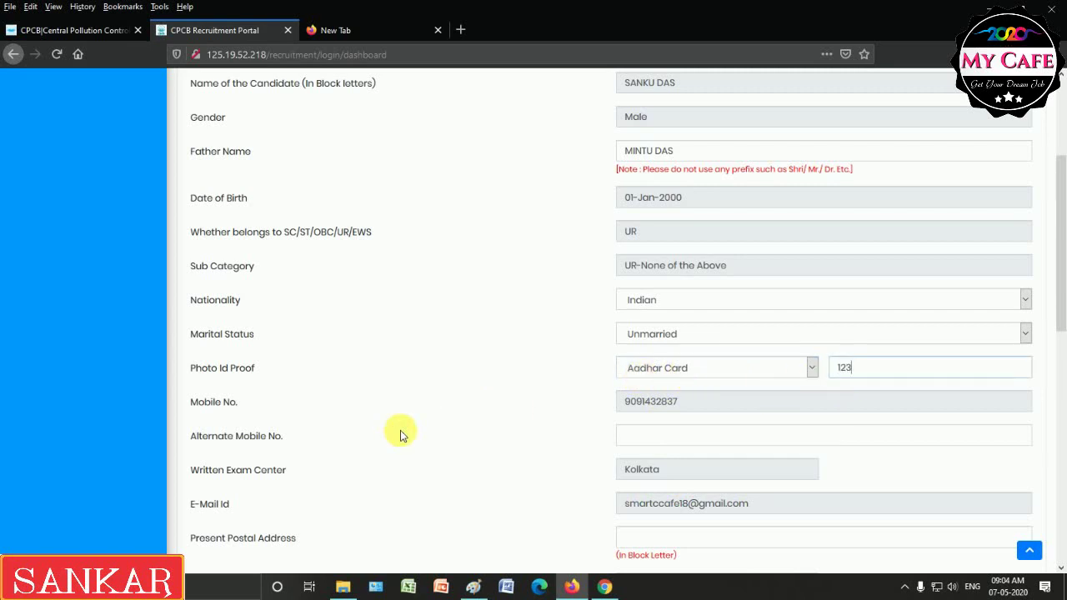
drag(1062, 308, 1061, 326)
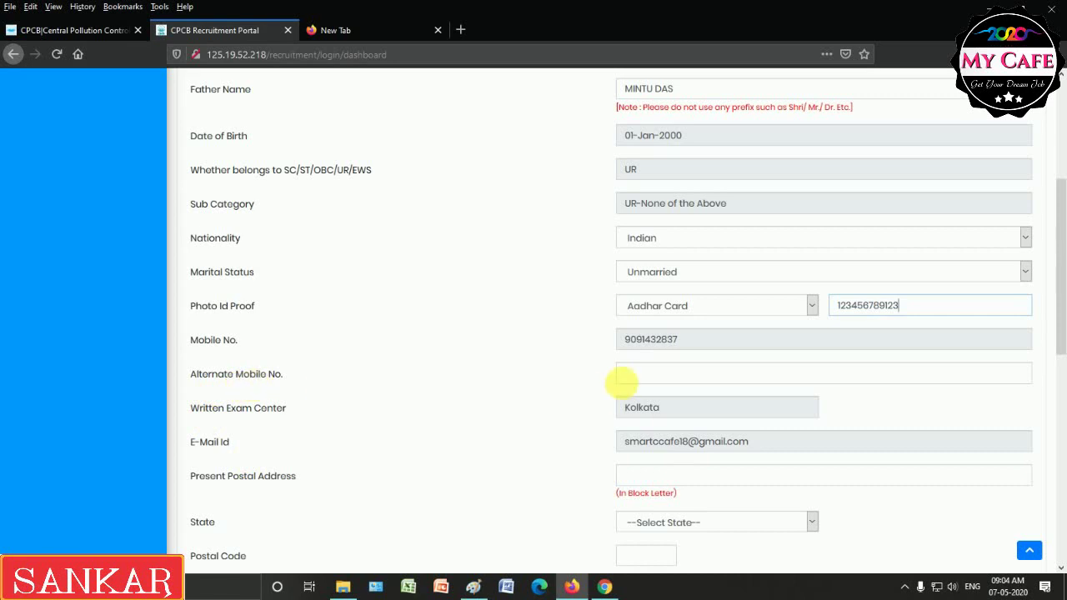
click(634, 376)
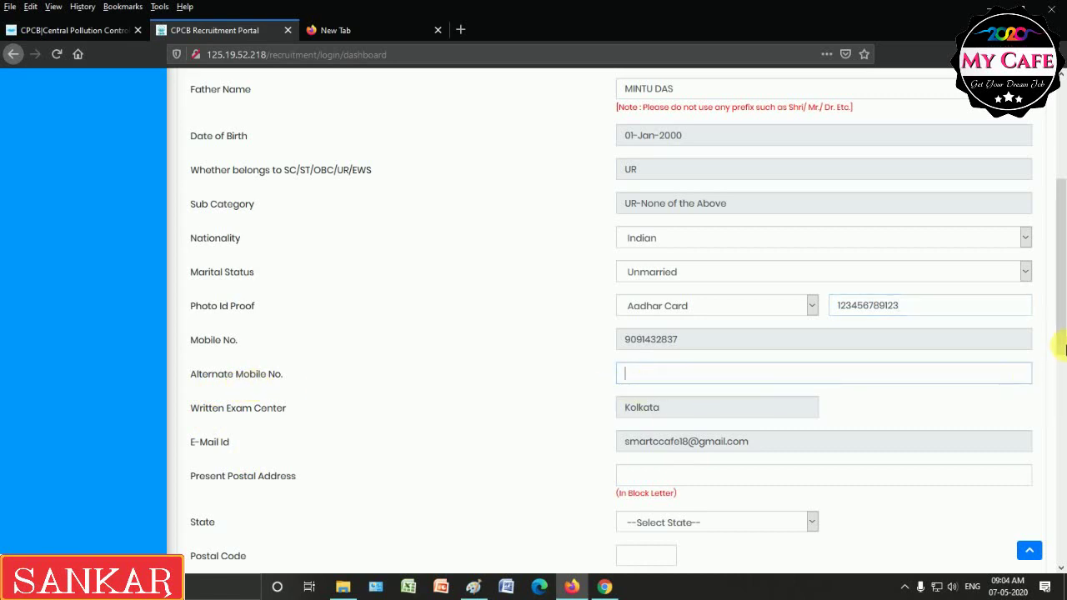
drag(1059, 305, 1063, 360)
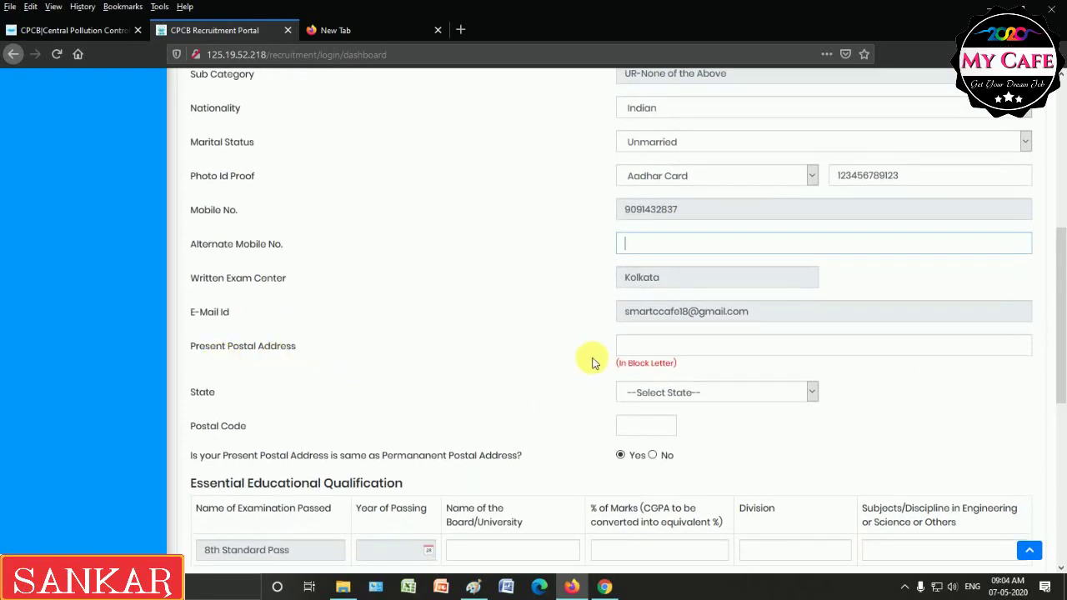
Enter the present postal address, select West Bengal as state, and fill in the postal code.
click(627, 345)
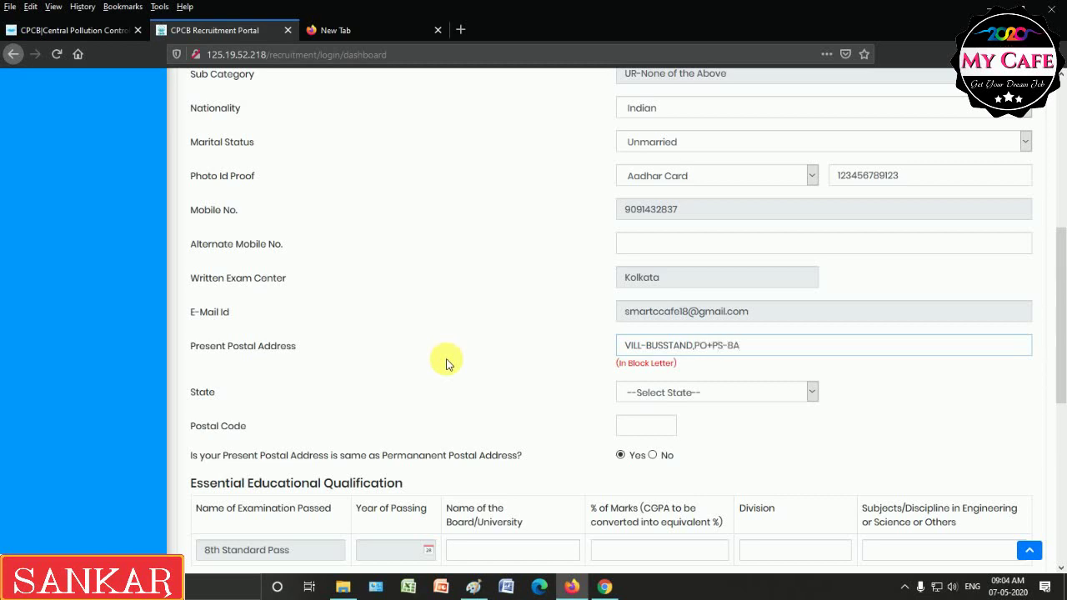
click(661, 407)
scroll(820, 239, down, 8)
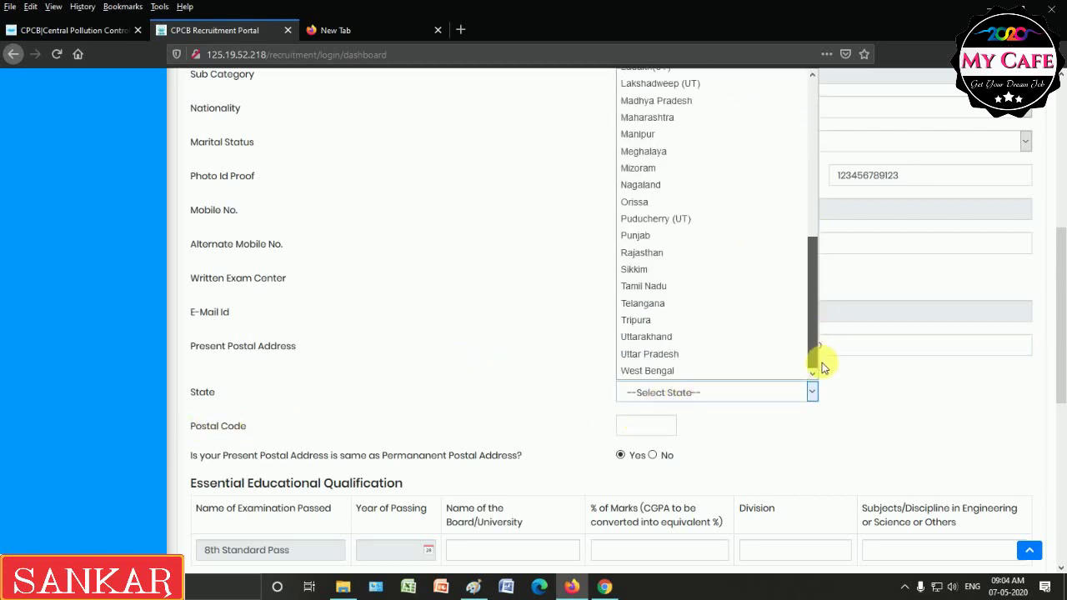
click(667, 371)
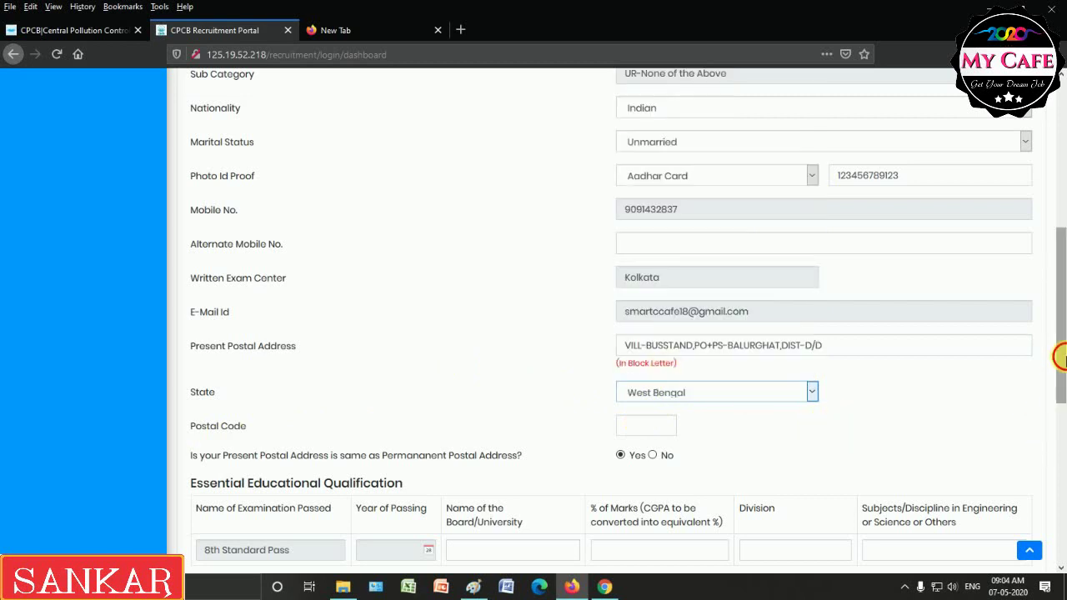
scroll(1061, 356, down, 3)
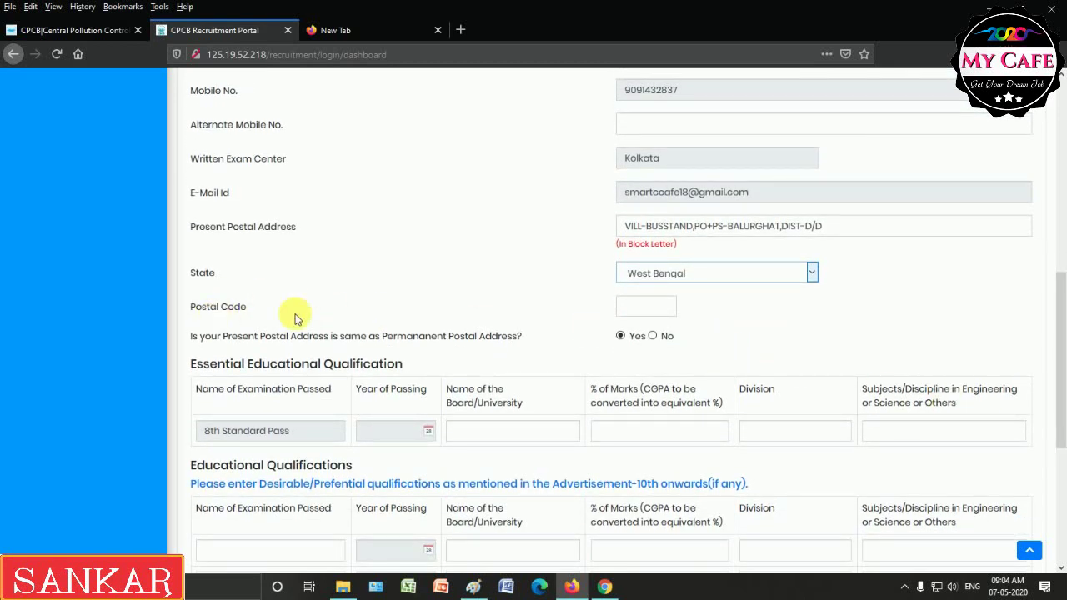
click(627, 308)
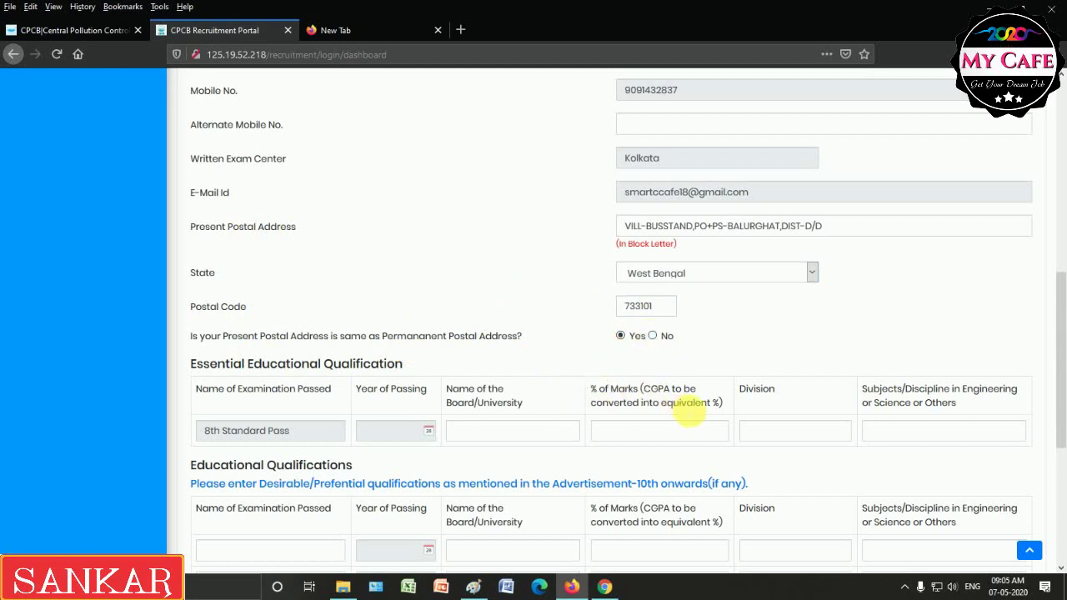
scroll(1064, 392, down, 3)
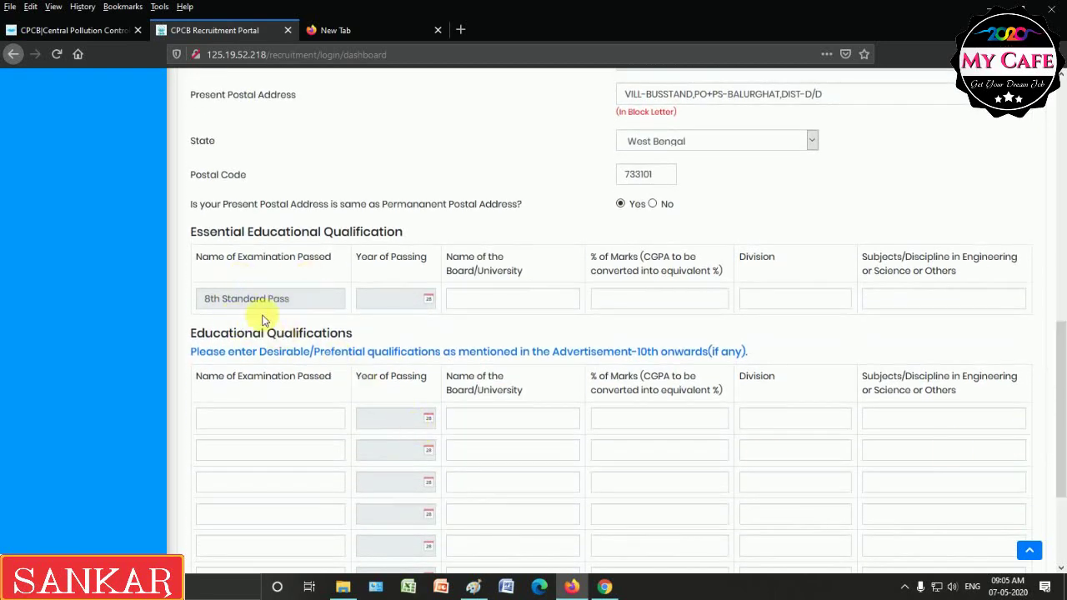
Fill the 8th Standard Pass row: 2010, WBBSE, 60%, 1ST division, subjects BEN,ENG,GEO,HIST,MATH,PSC,LSC.
click(430, 302)
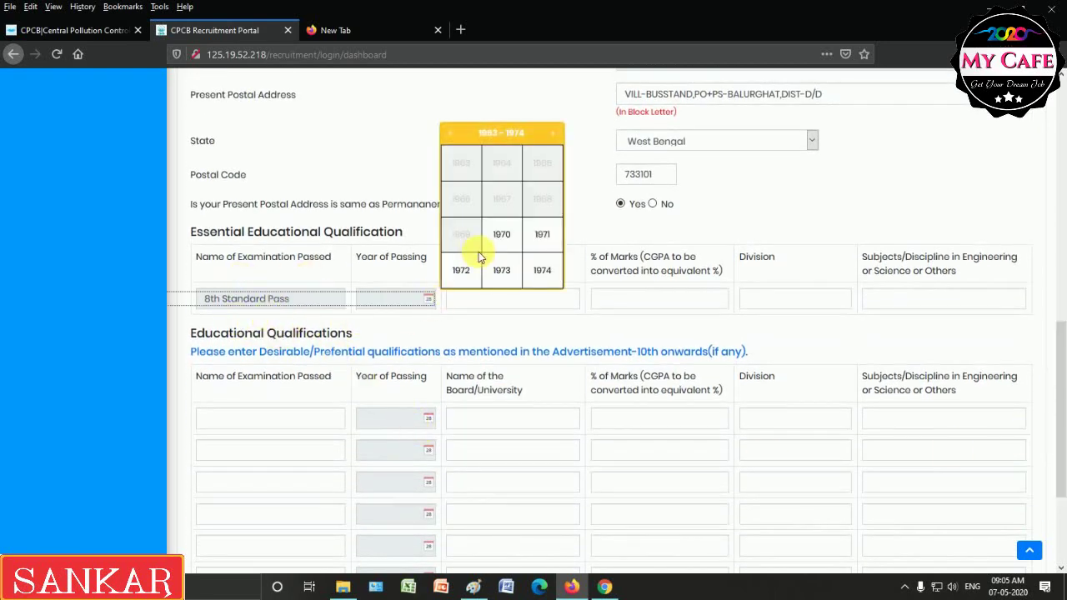
click(553, 135)
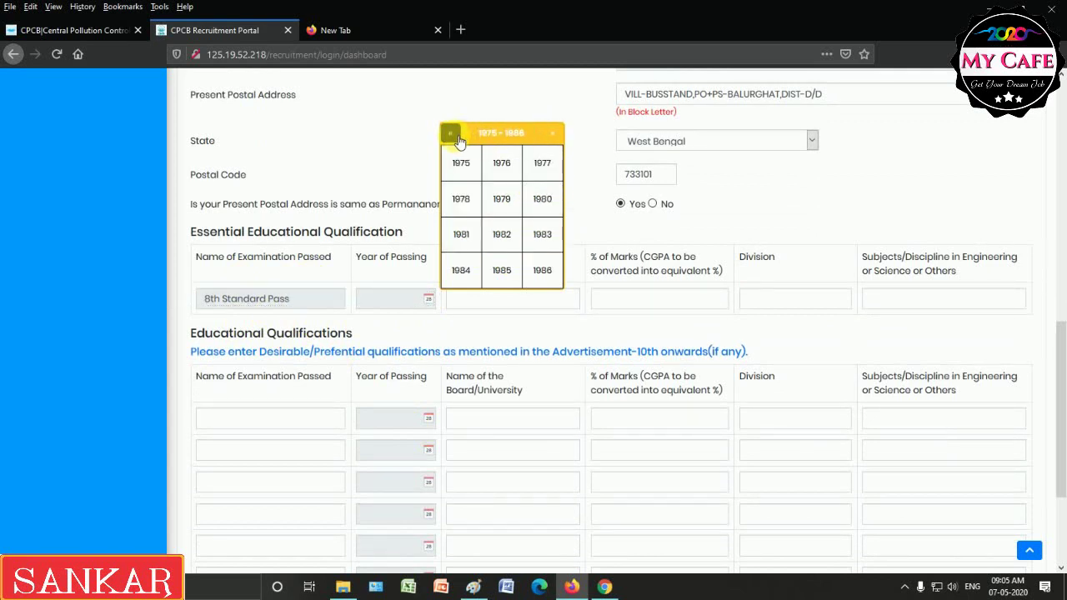
click(554, 135)
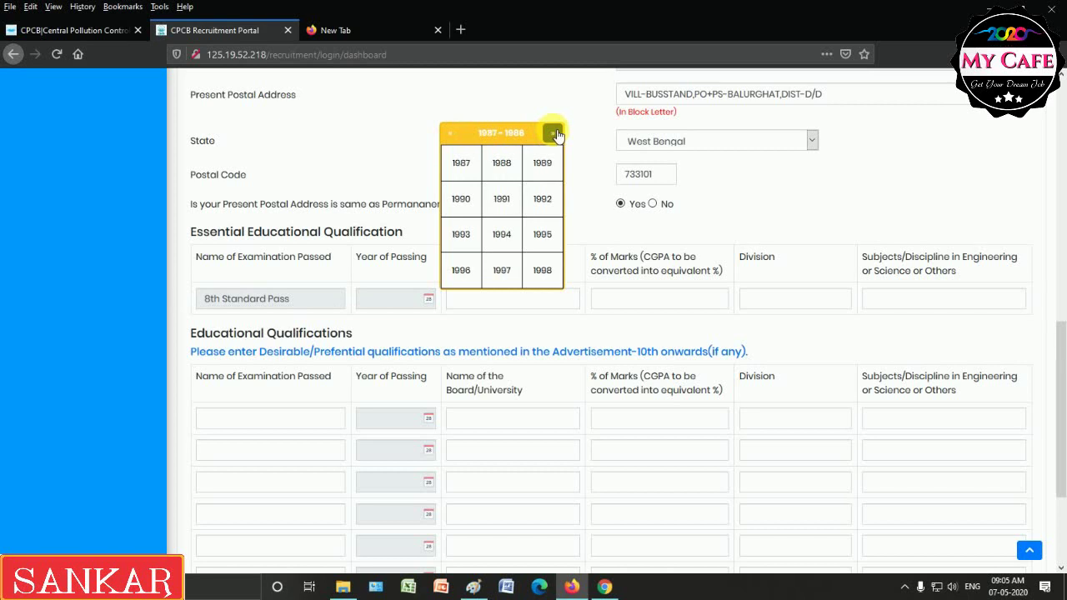
click(555, 134)
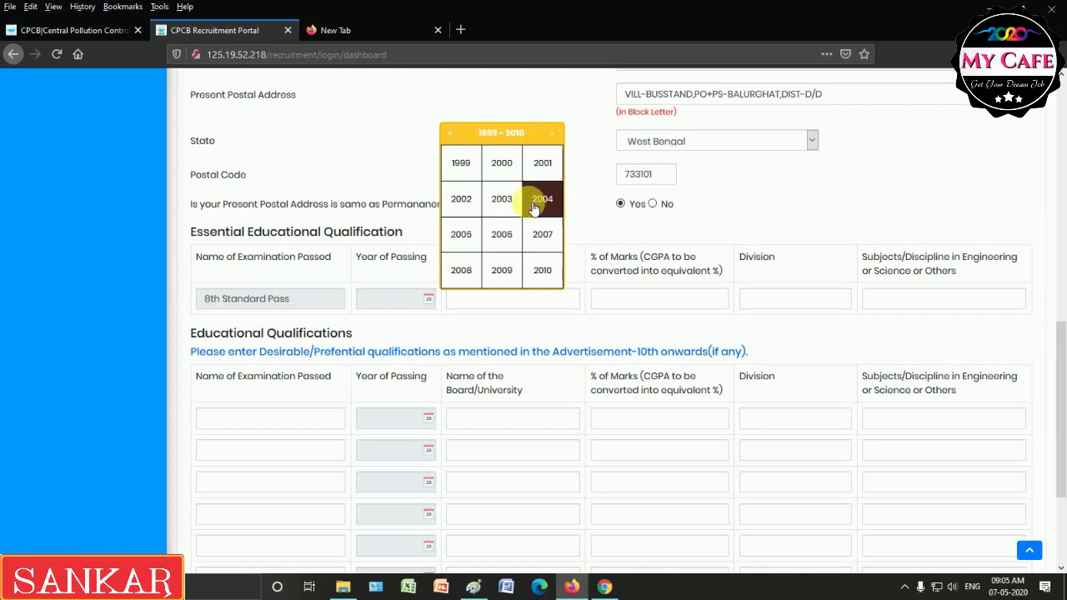
click(543, 270)
click(490, 300)
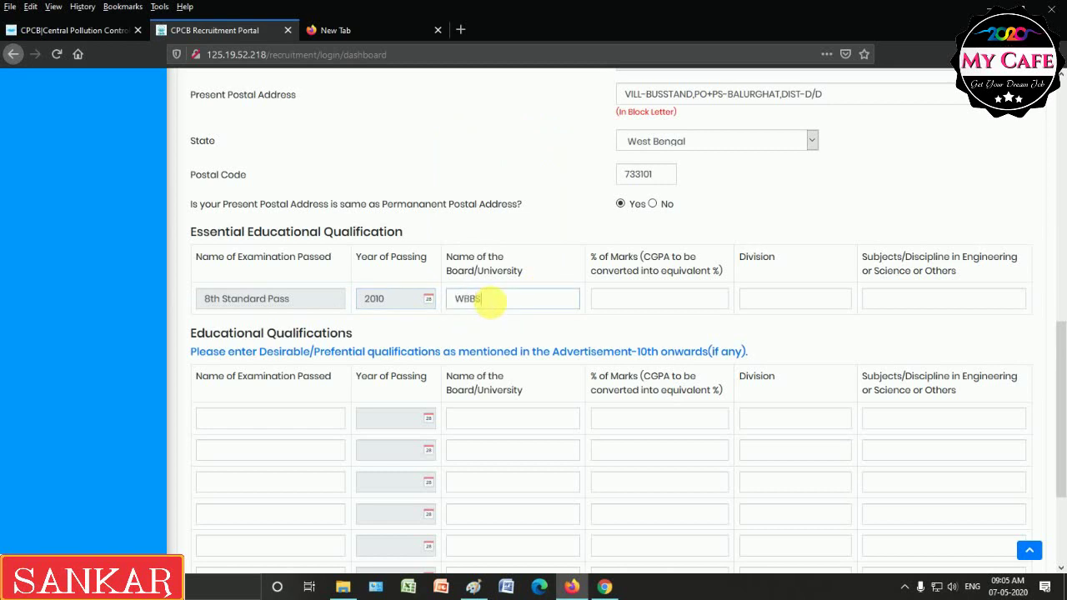
click(621, 302)
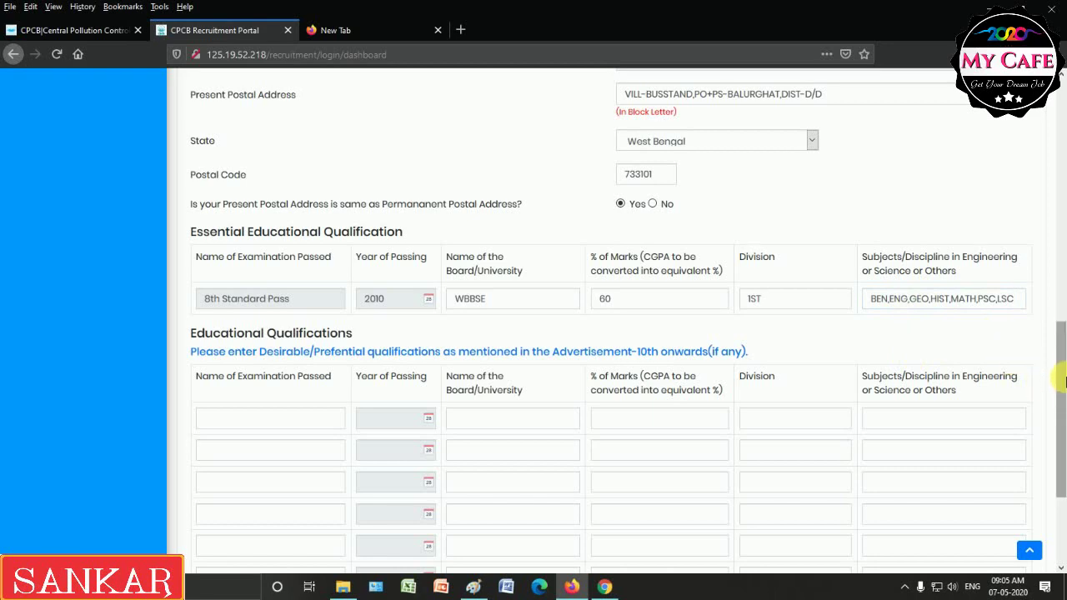
drag(1064, 381, 1062, 432)
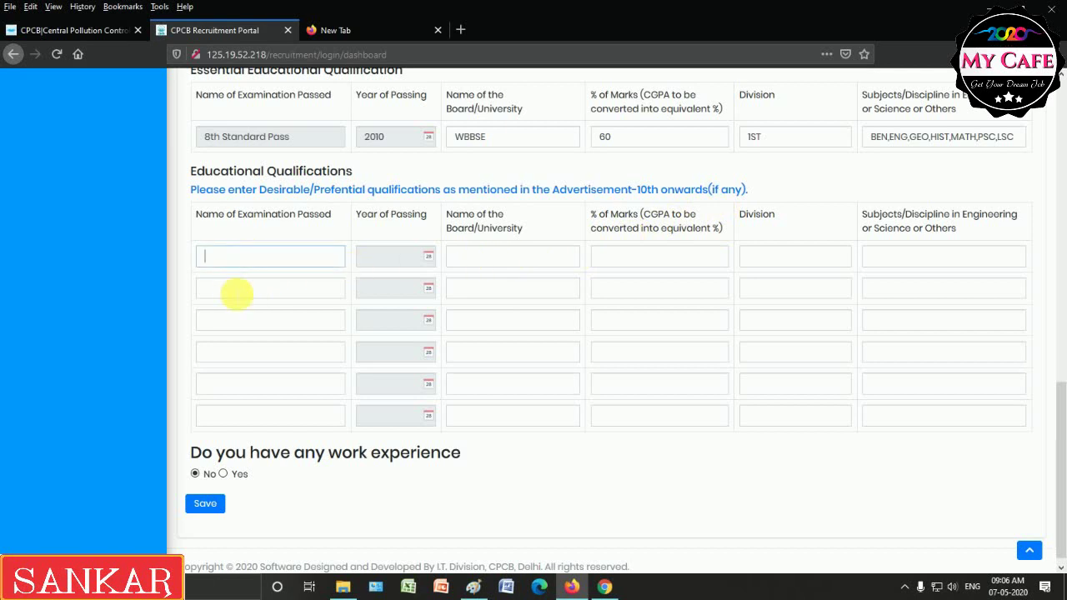
Leave the second and third optional qualification rows empty and move down the form.
click(237, 289)
click(237, 320)
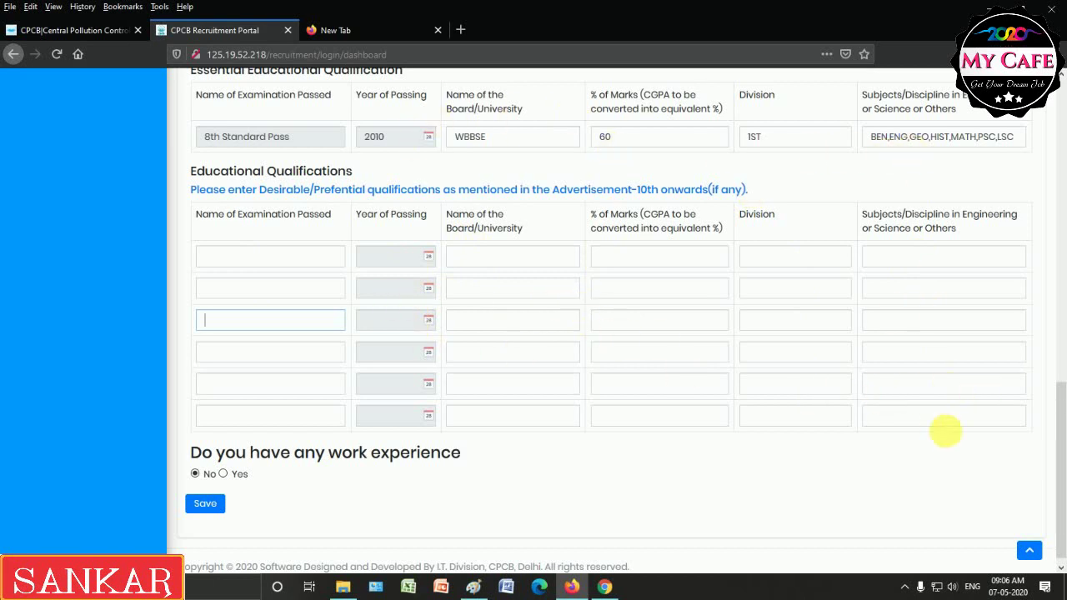
scroll(1062, 442, down, 1)
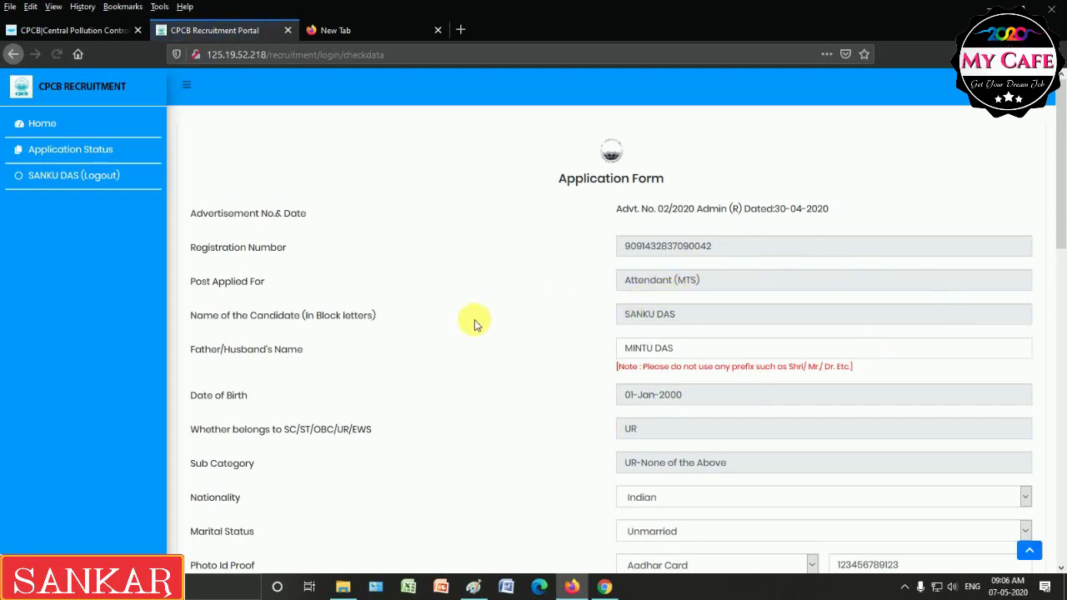
Tick the declaration and attempt Confirm and Proceed, dismissing the missing alternate mobile warning.
drag(1062, 241, 1062, 500)
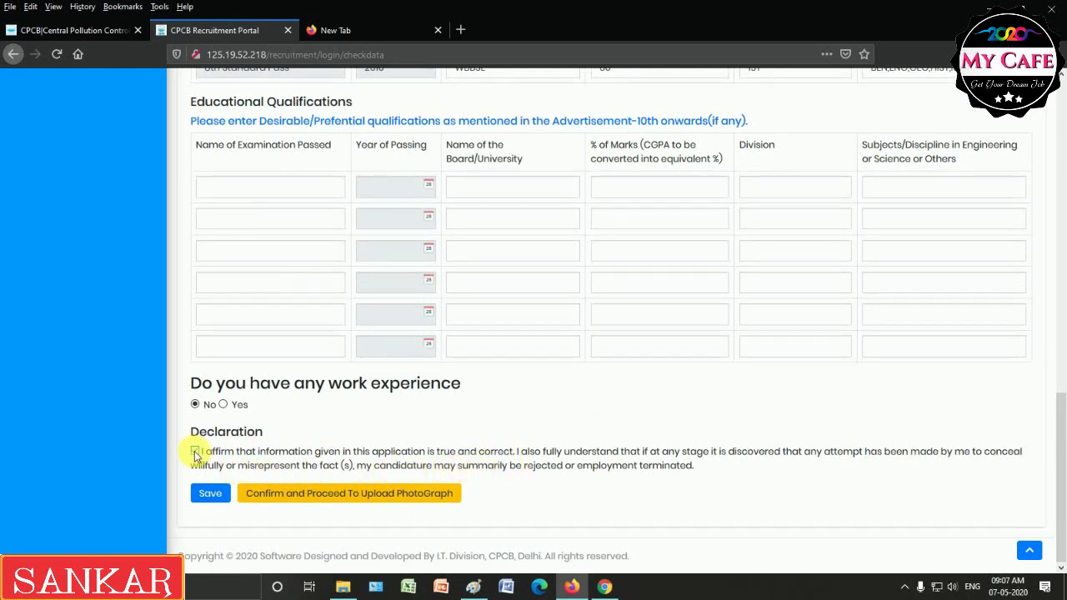
click(195, 452)
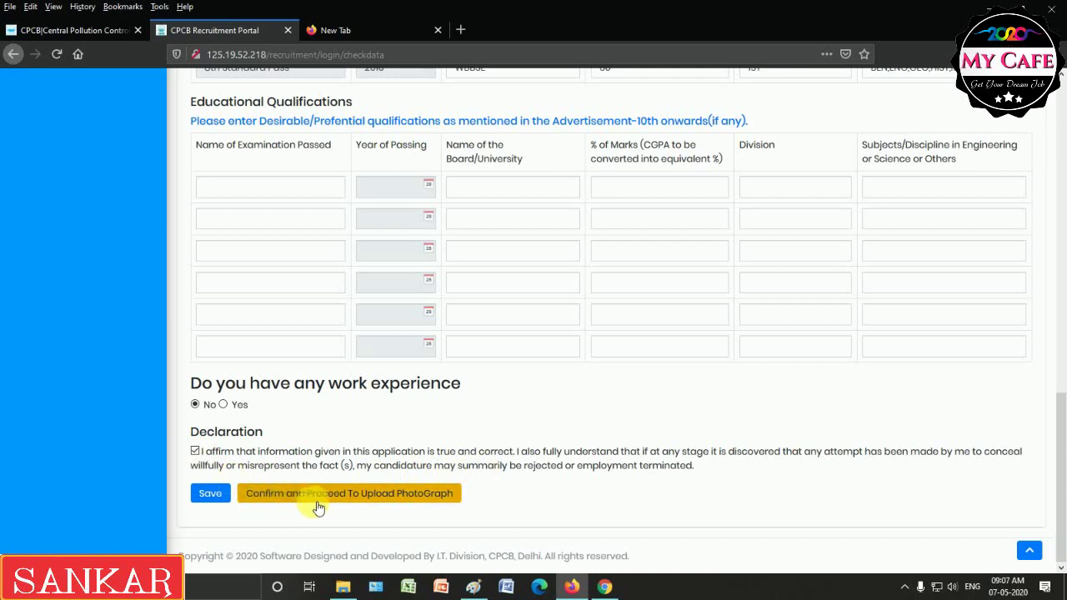
click(361, 497)
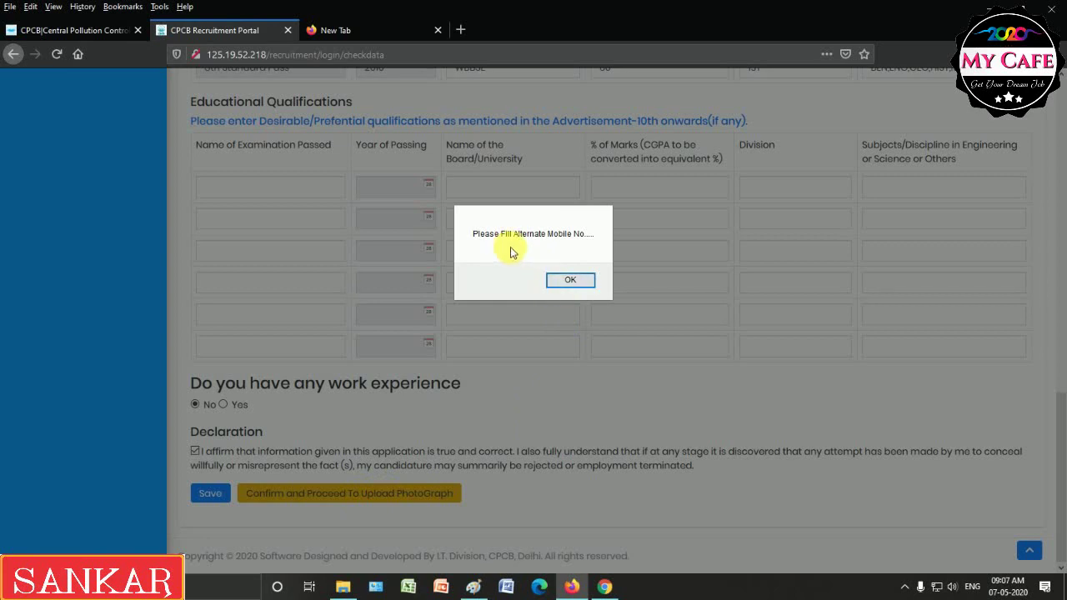
click(574, 278)
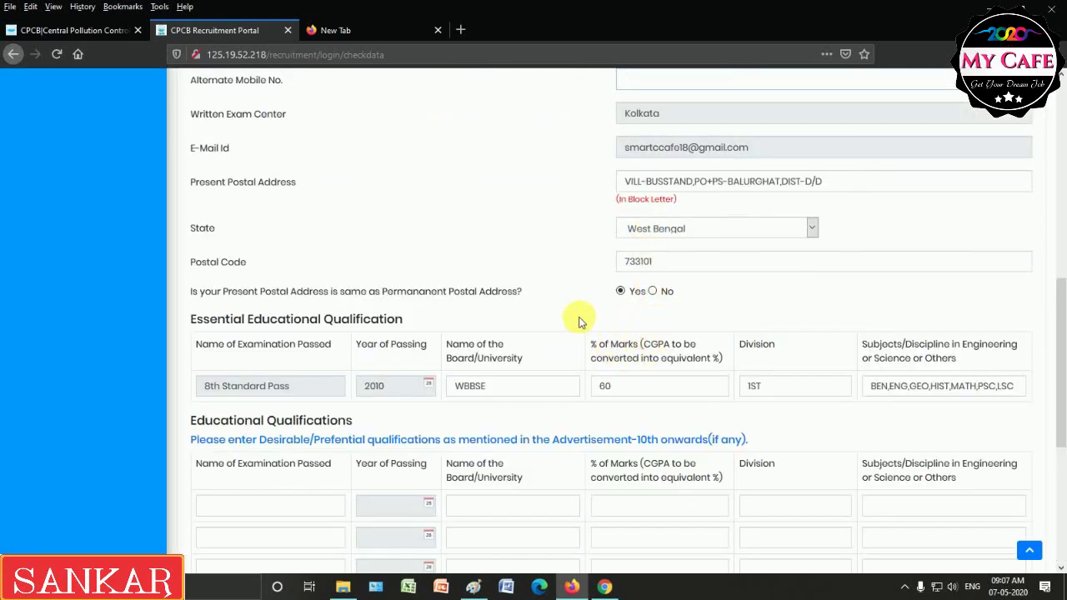
Enter the alternate mobile number, then confirm and proceed, accepting that details become final.
scroll(574, 237, up, 1)
scroll(574, 237, up, 4)
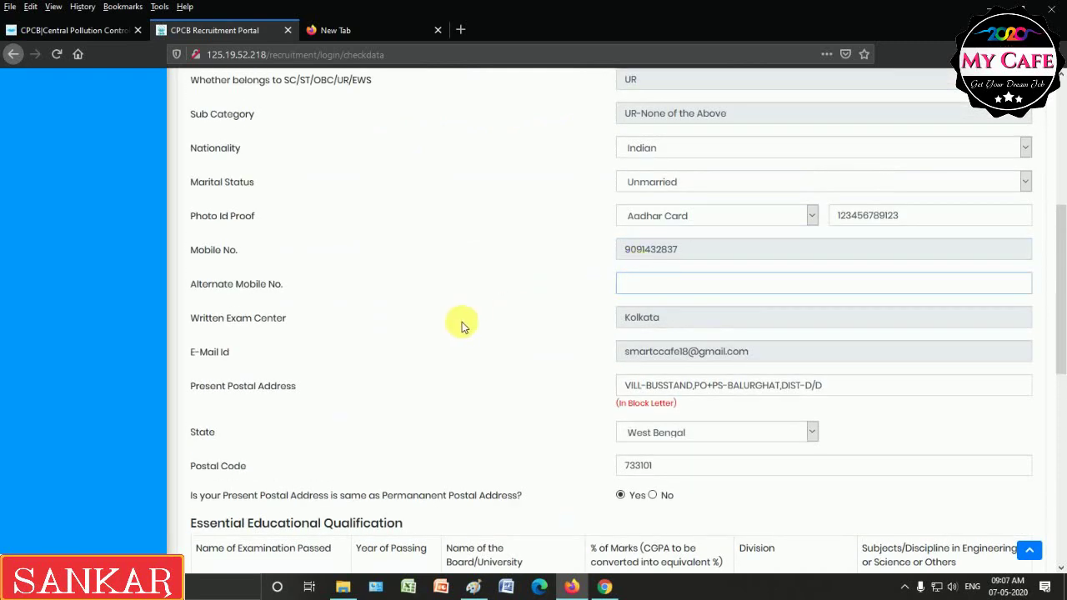
drag(1060, 284, 1063, 525)
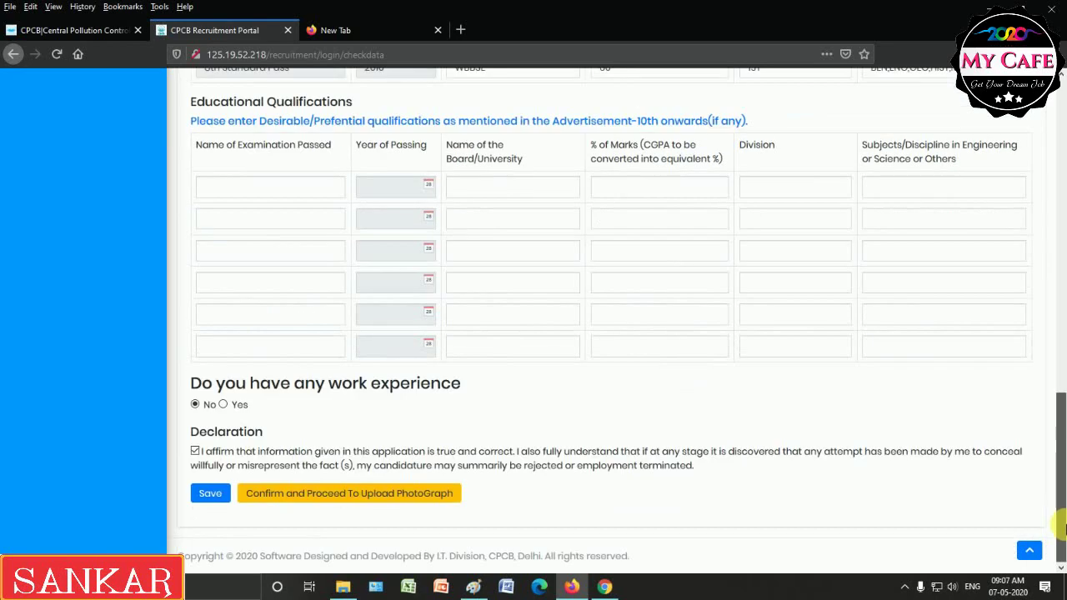
click(351, 496)
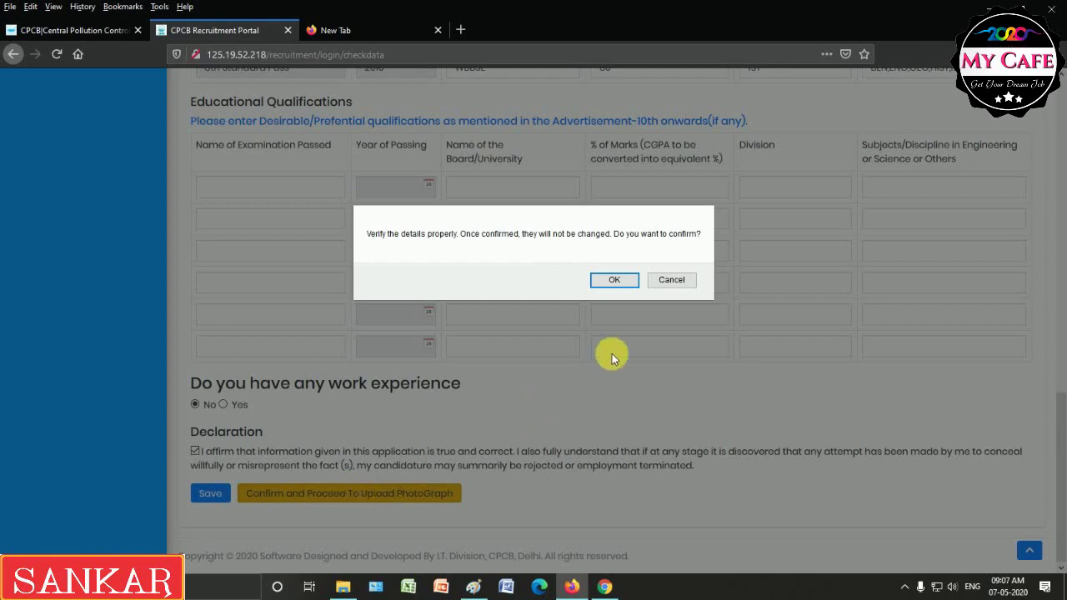
click(614, 281)
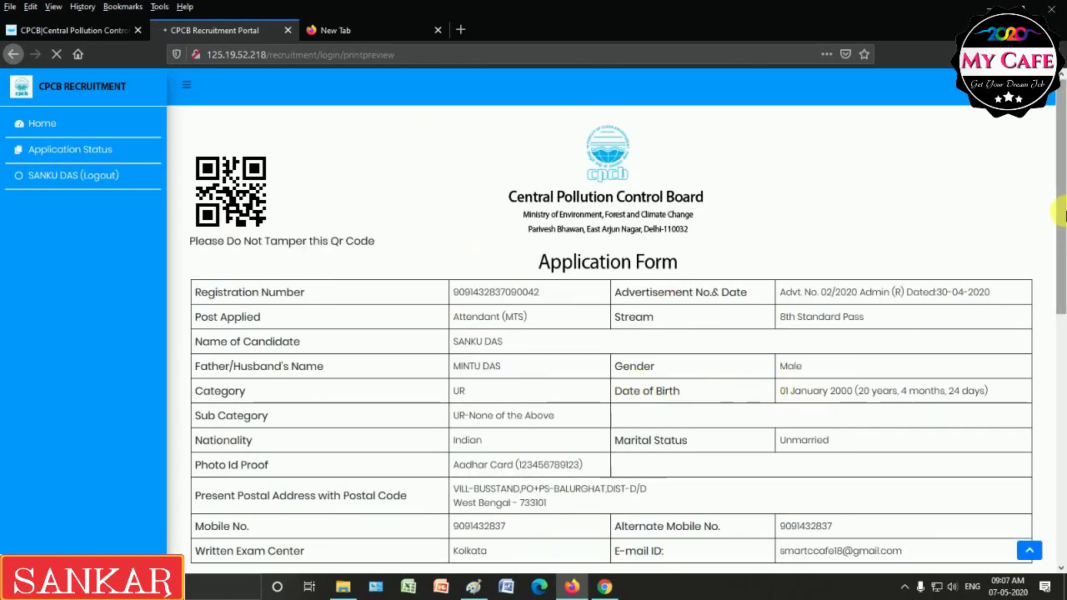
Review the confirmed application preview and go to the Upload Photo page.
scroll(1064, 215, down, 2)
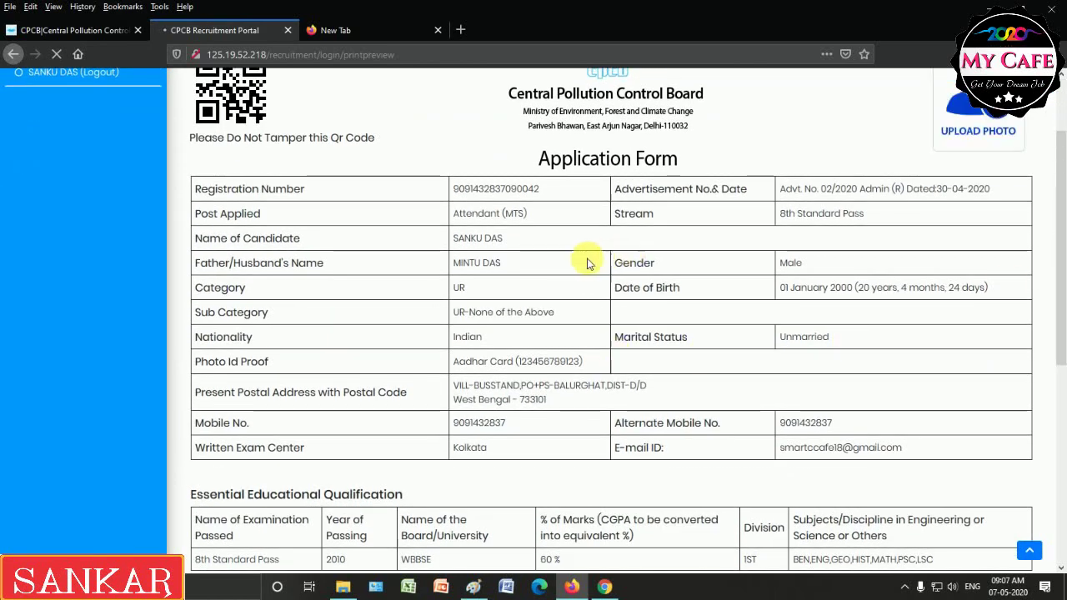
scroll(1064, 225, up, 2)
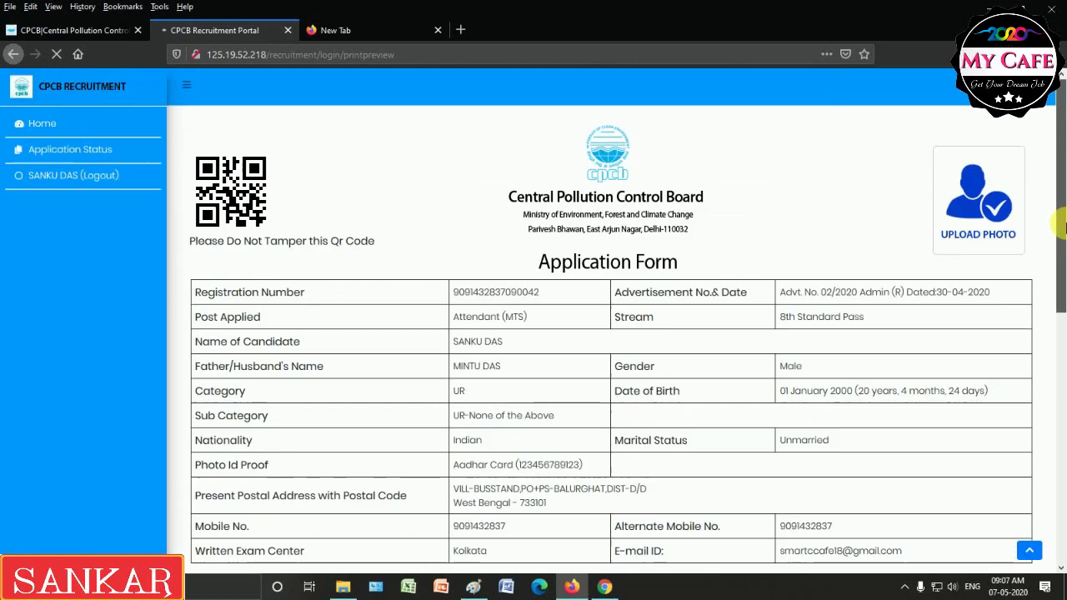
click(988, 210)
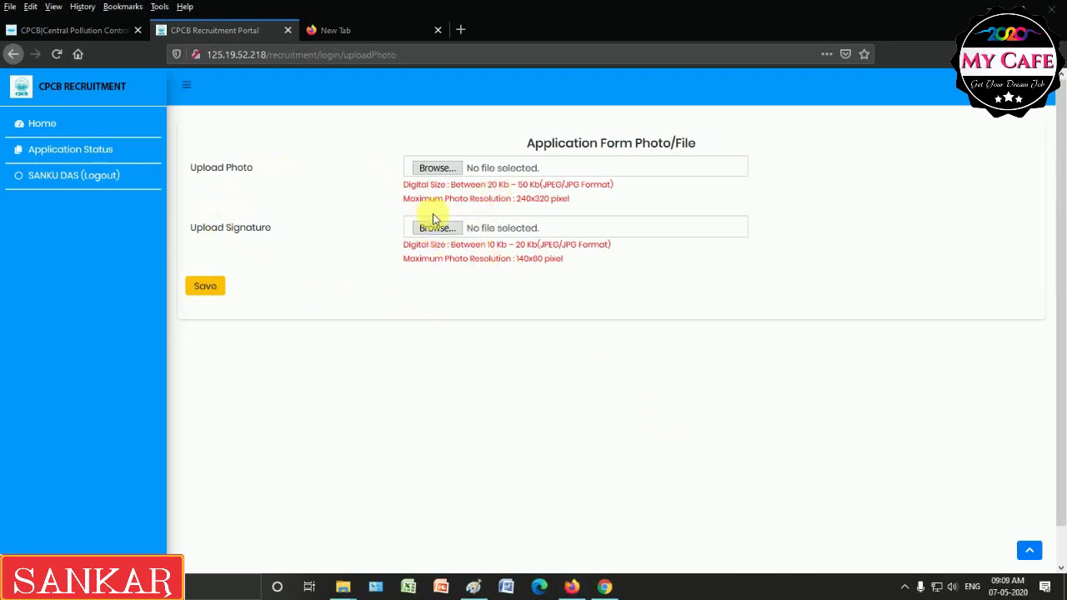
Attach the passport photo from the DOKAN folder.
click(437, 169)
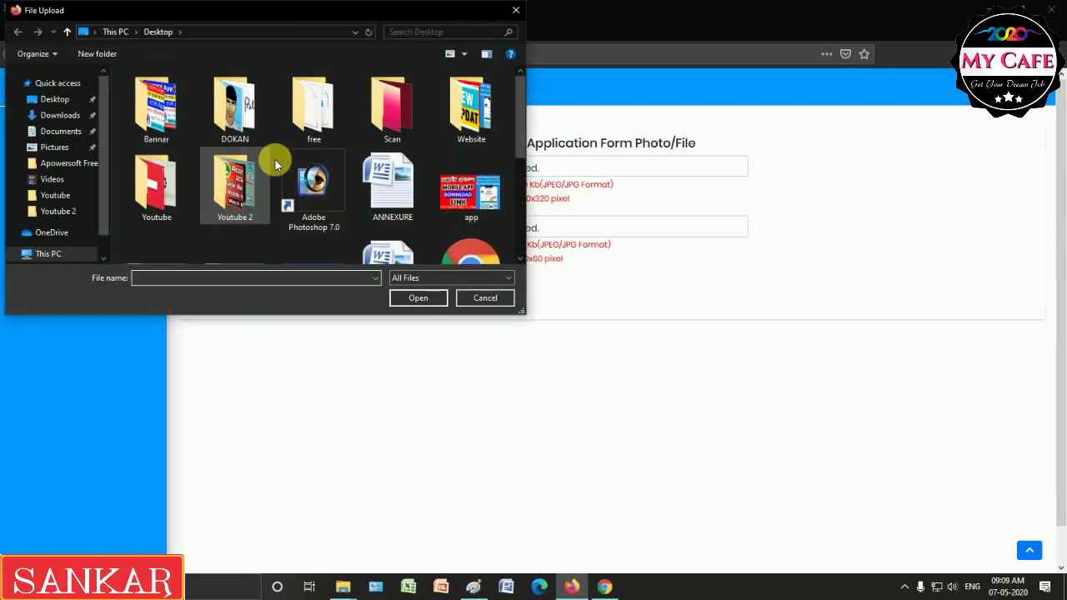
double_click(234, 105)
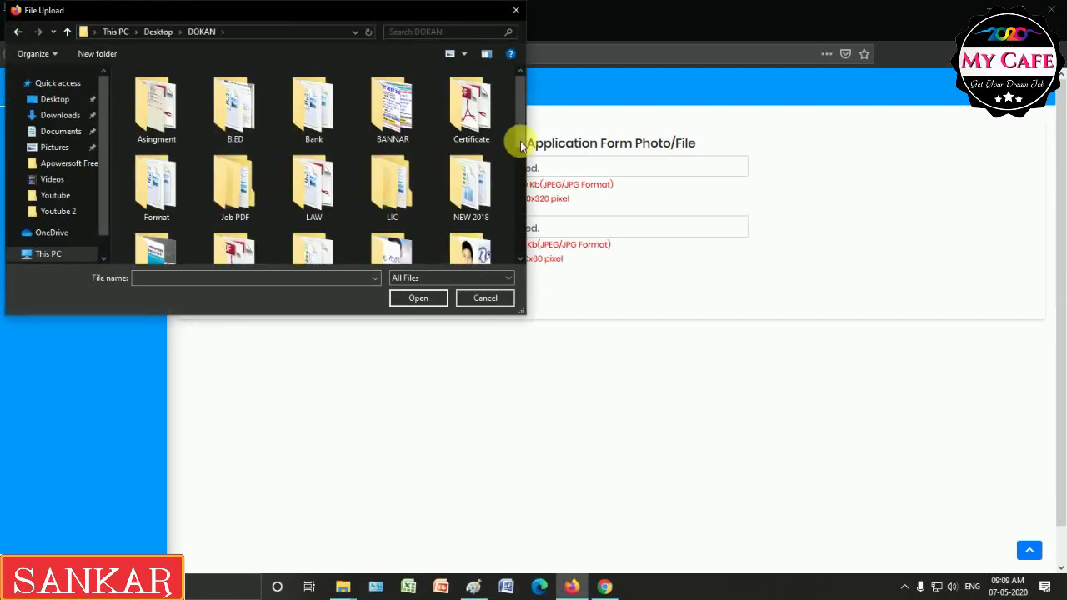
drag(521, 145, 524, 238)
click(488, 162)
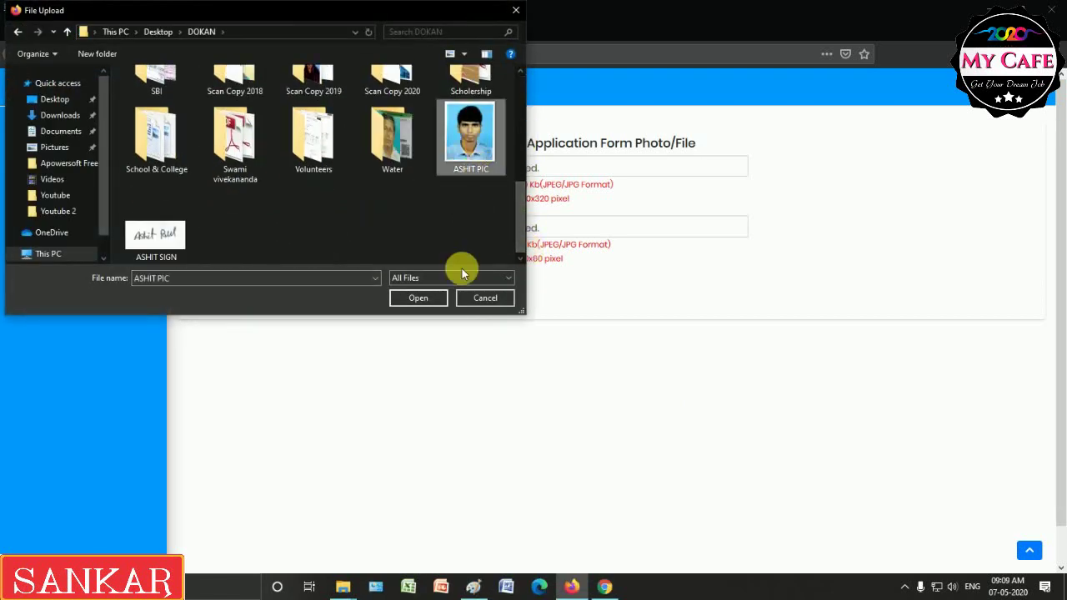
click(419, 299)
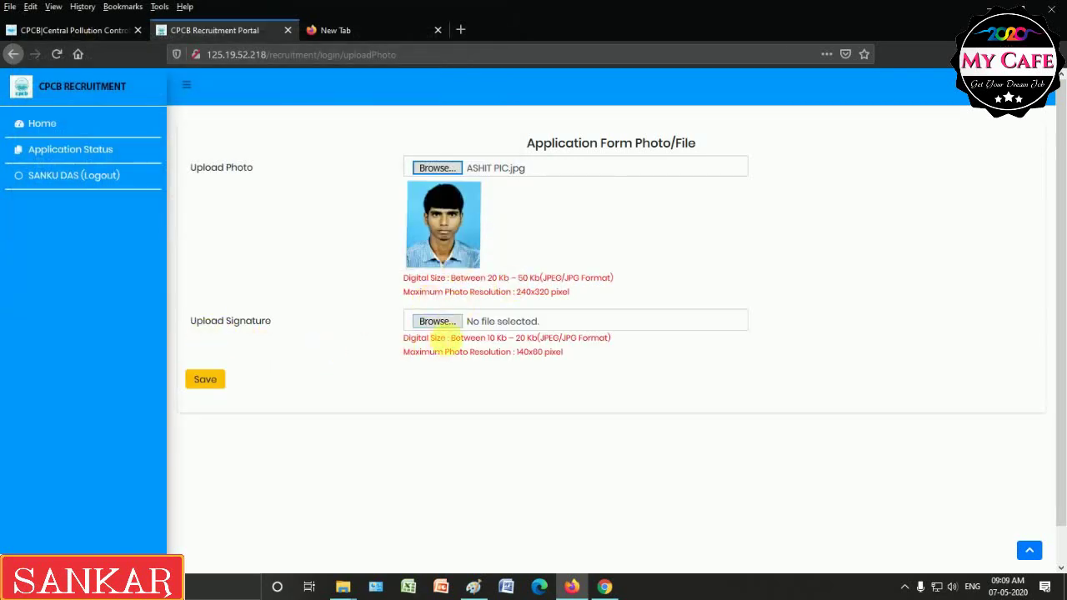
Attach the signature image and dismiss the signature size warning.
click(437, 322)
drag(520, 161, 335, 254)
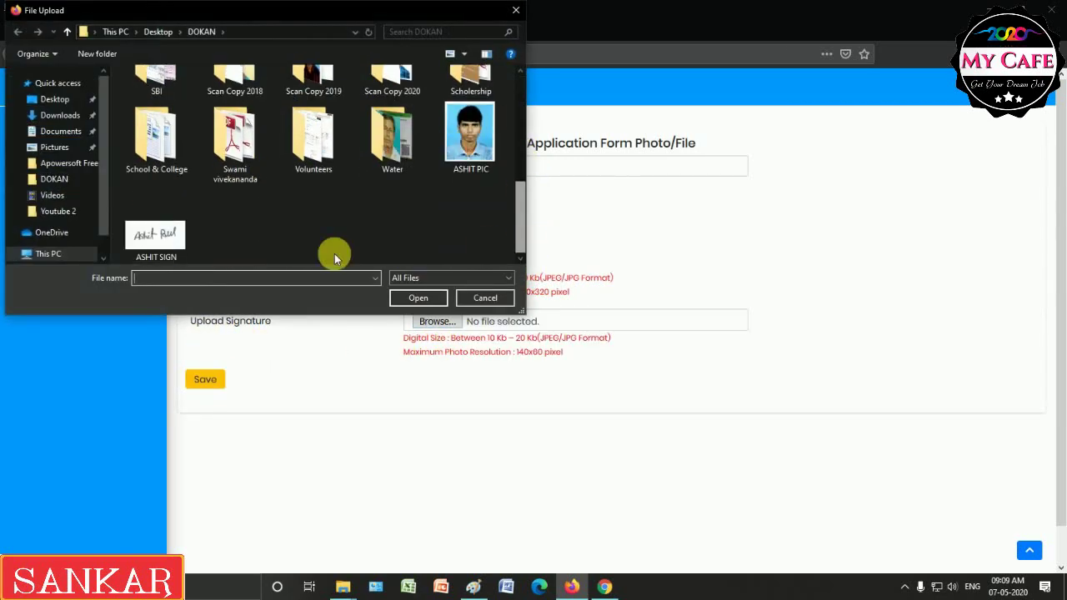
click(156, 240)
click(419, 299)
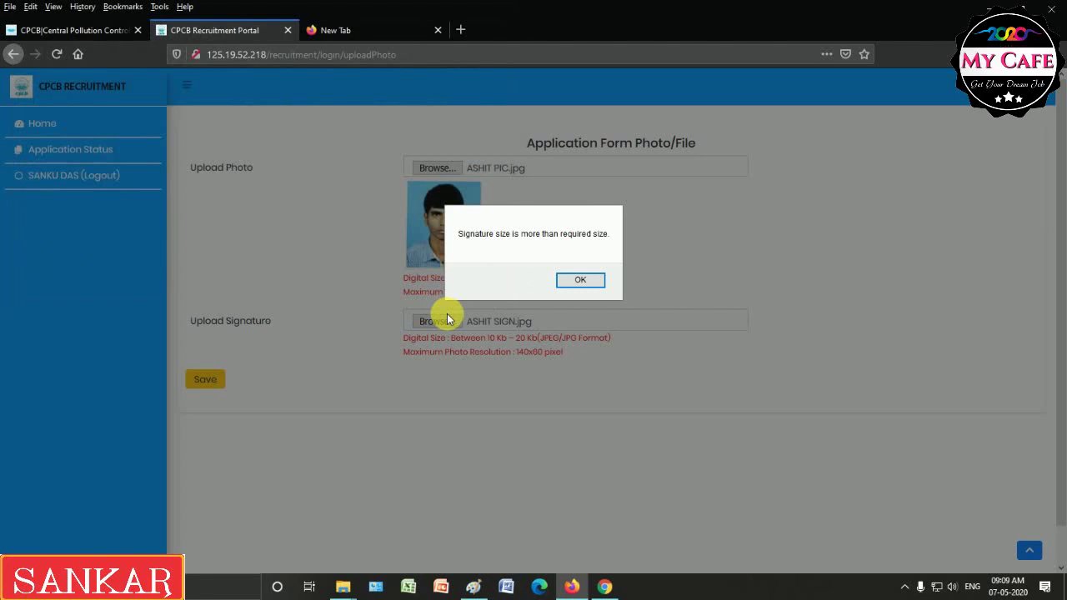
click(580, 282)
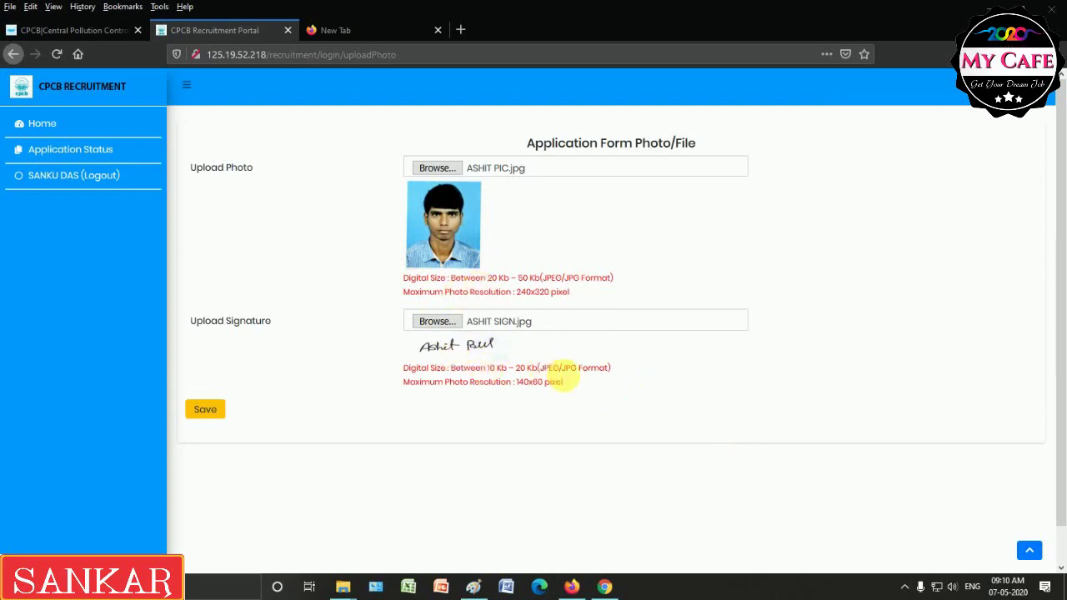
Save the photo and signature, then review the preview down to Confirm and Final Submit.
click(215, 412)
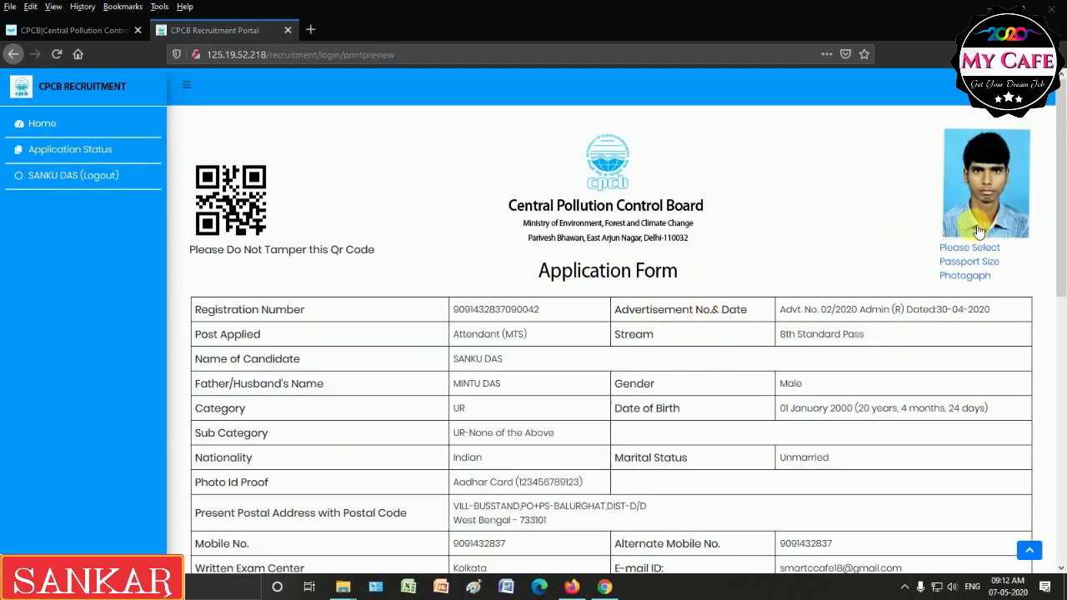
drag(1062, 206, 1064, 445)
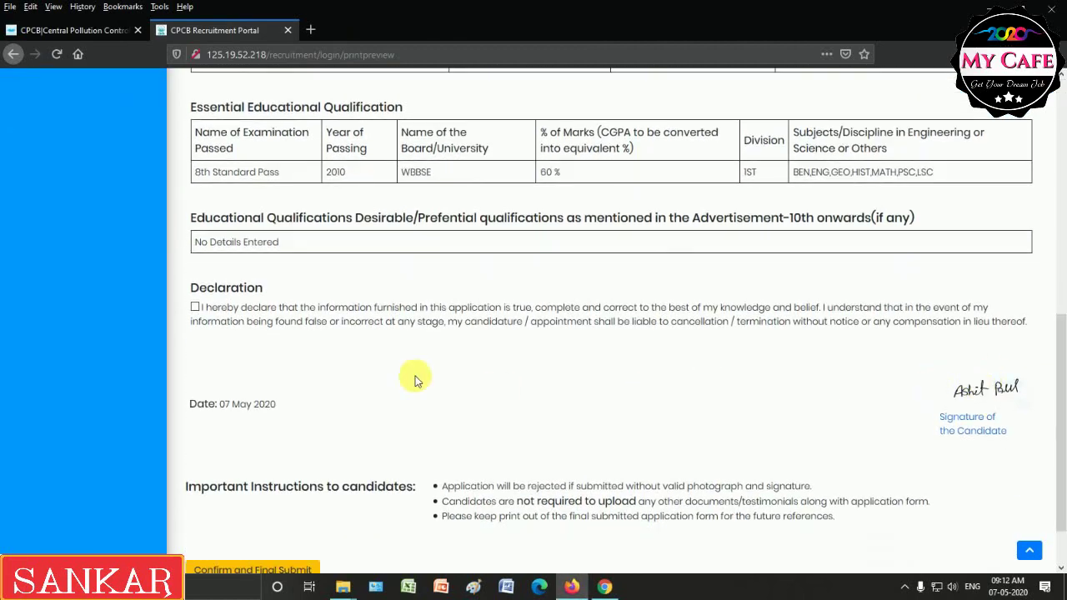
scroll(1064, 439, down, 1)
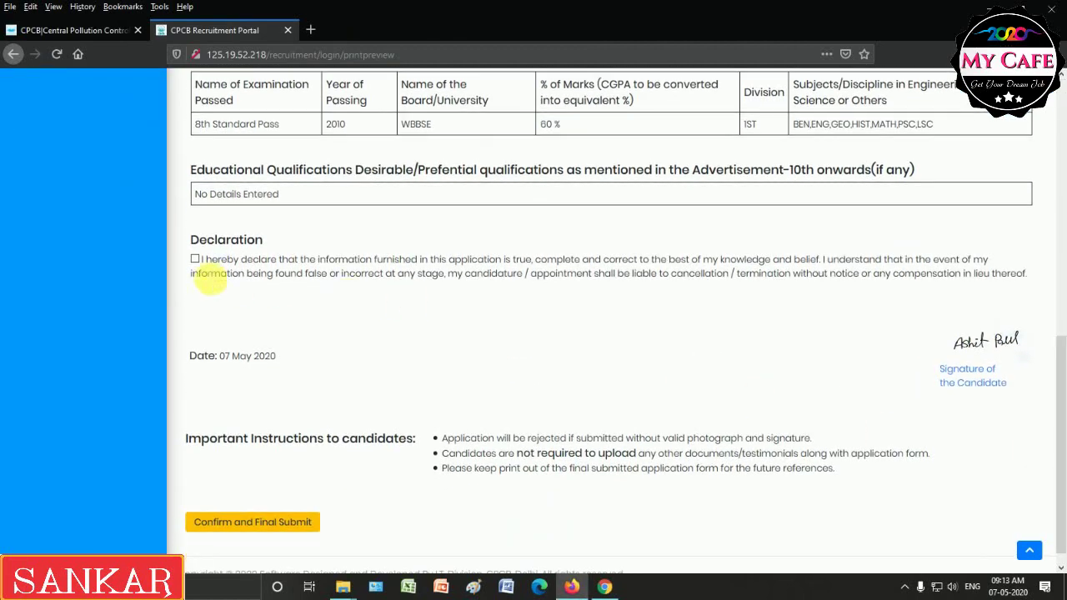